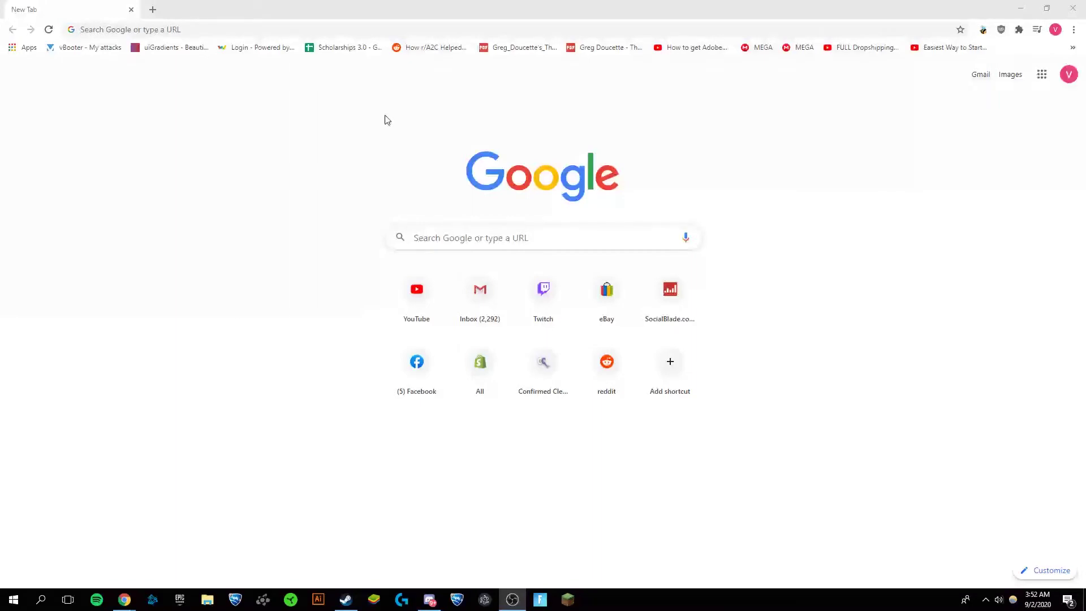
# Search the web for "badlion client", go to the client.badlion.net site and dismiss its location request.
pyautogui.click(375, 24)
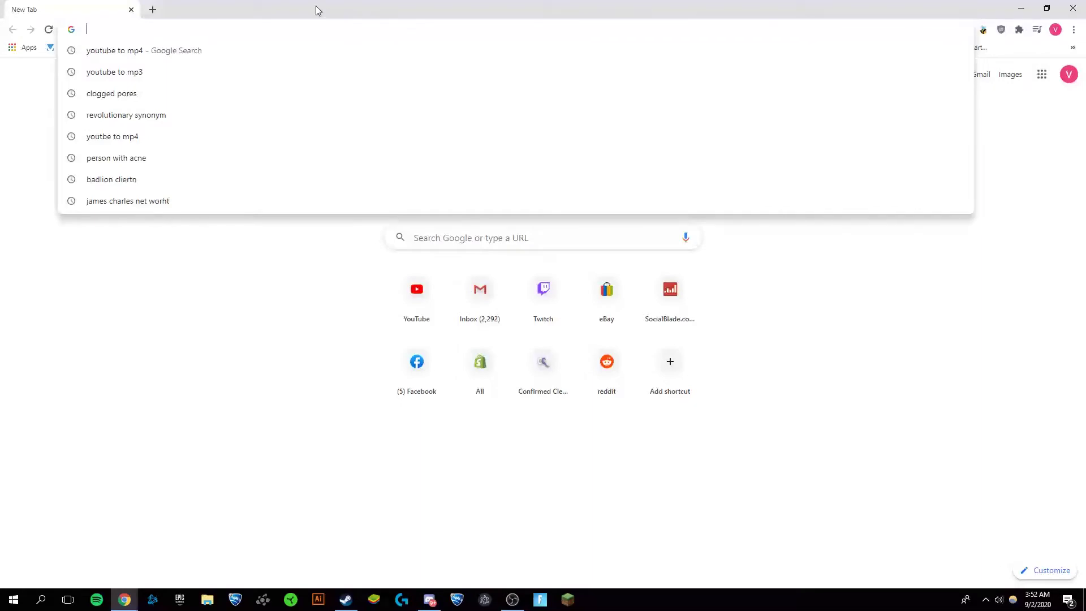
pyautogui.write('badlion client')
pyautogui.press('Return')
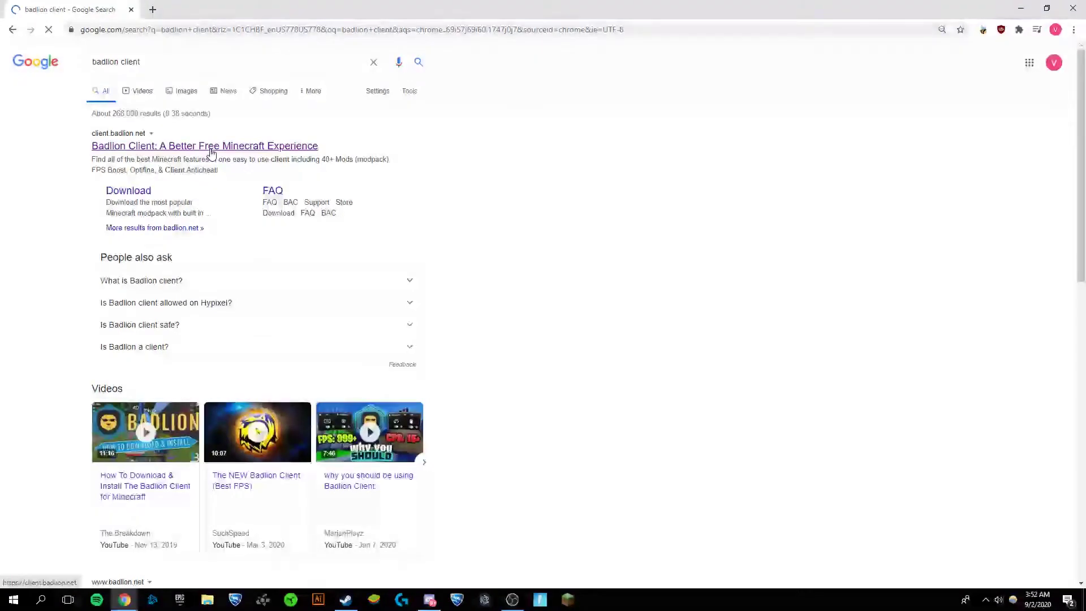
pyautogui.click(314, 148)
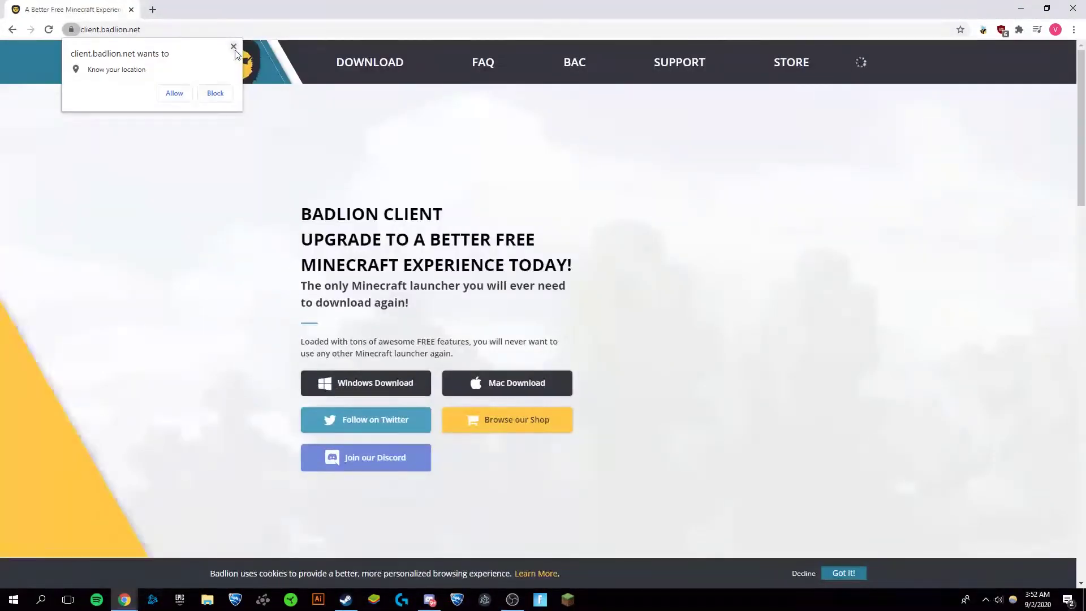
pyautogui.click(233, 47)
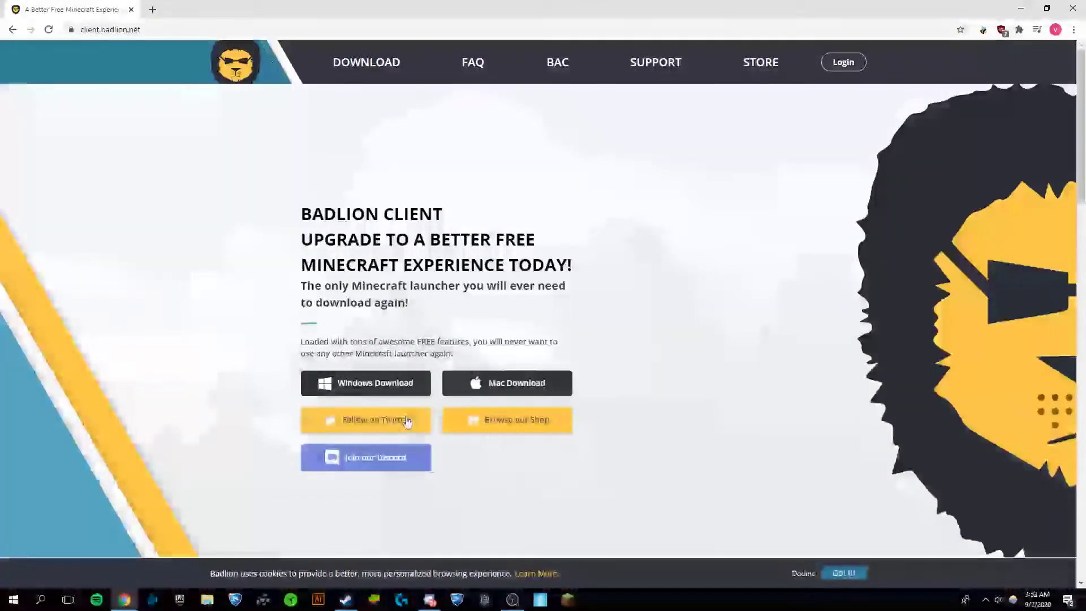
# Download the Windows version of Badlion Client and install it, accepting the license agreement.
pyautogui.click(365, 383)
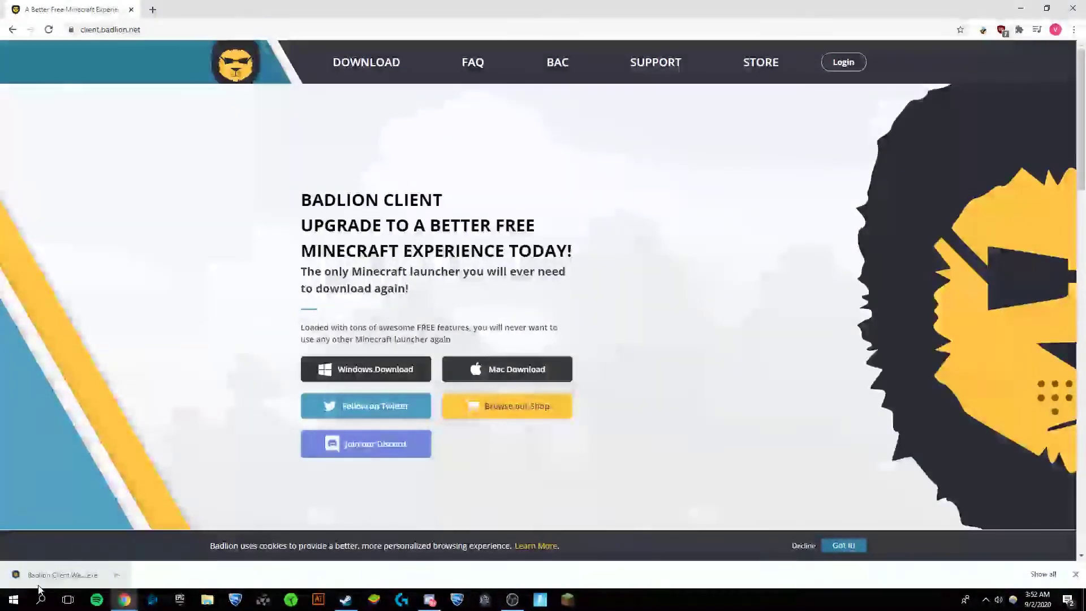
pyautogui.click(57, 577)
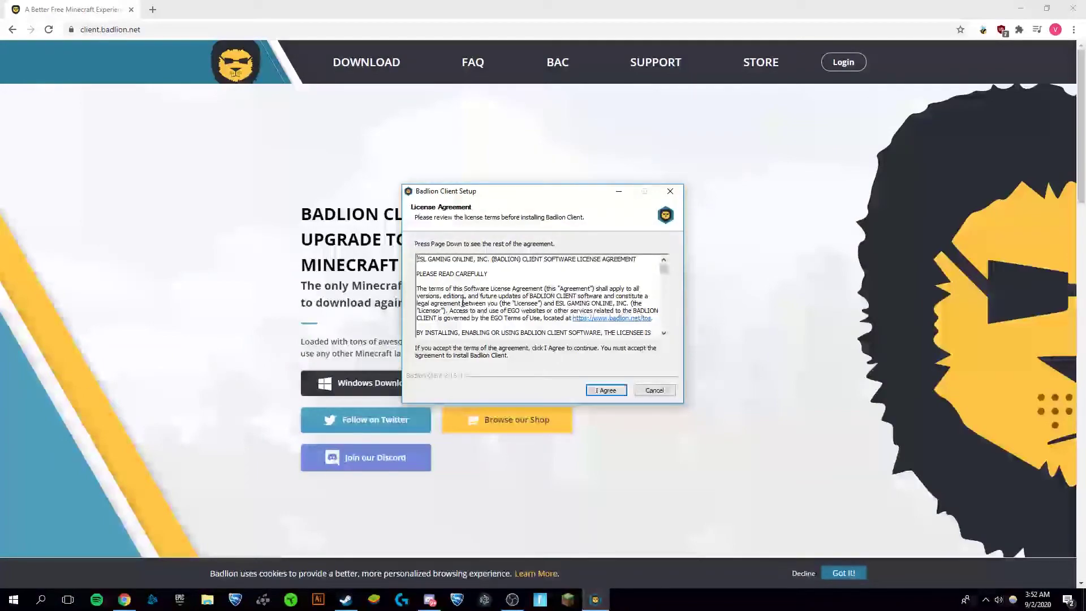
pyautogui.scroll(-15, 572, 309)
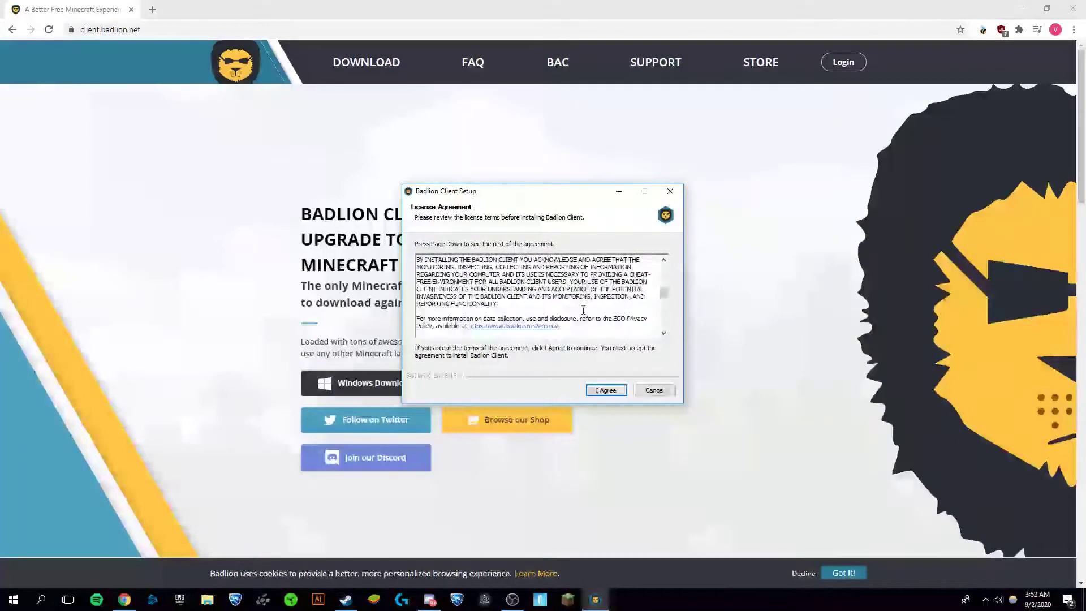
pyautogui.scroll(-10, 572, 310)
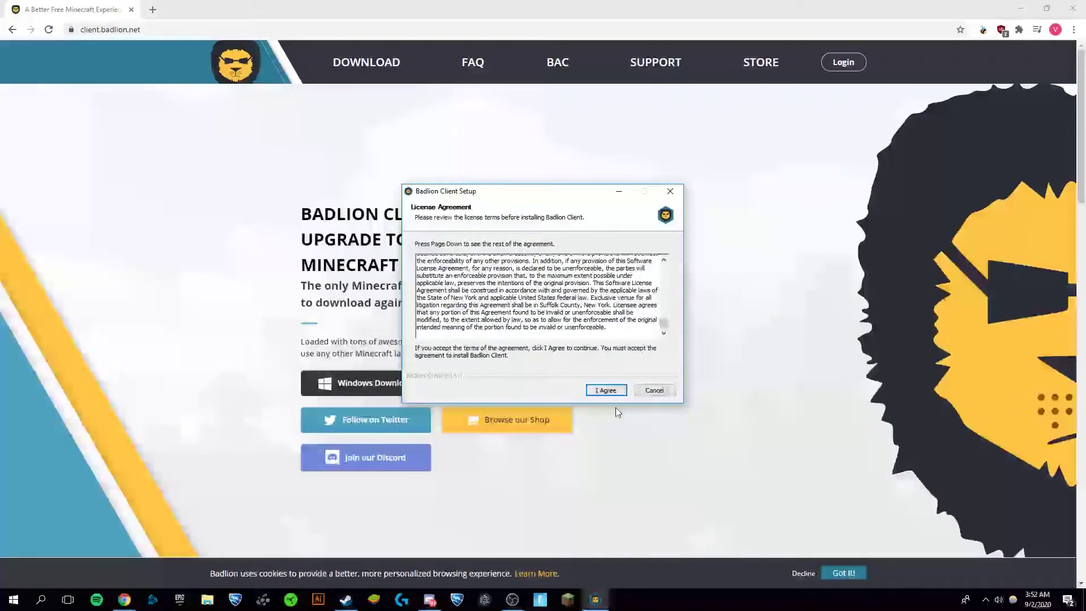
pyautogui.click(606, 391)
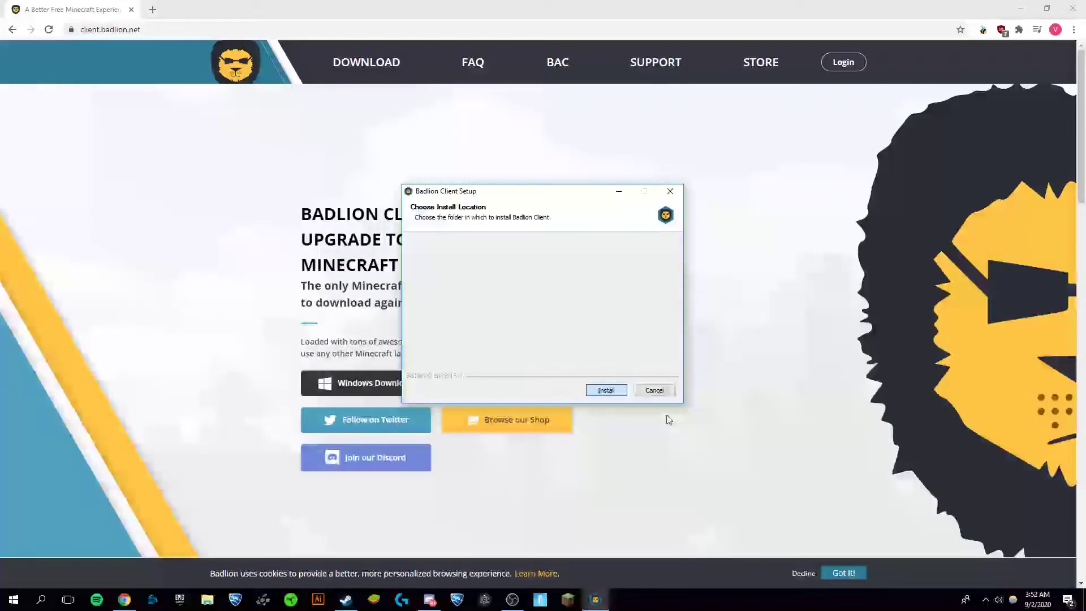
pyautogui.click(612, 394)
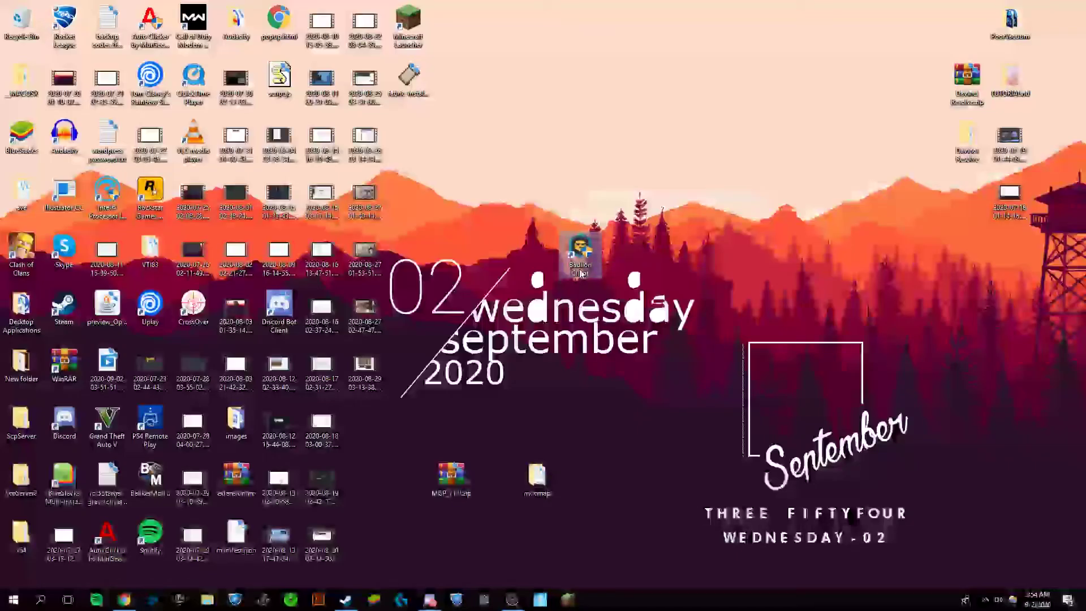
# Start Badlion Client from the desktop, go to its play page and decline the computer restart.
pyautogui.doubleClick(579, 269)
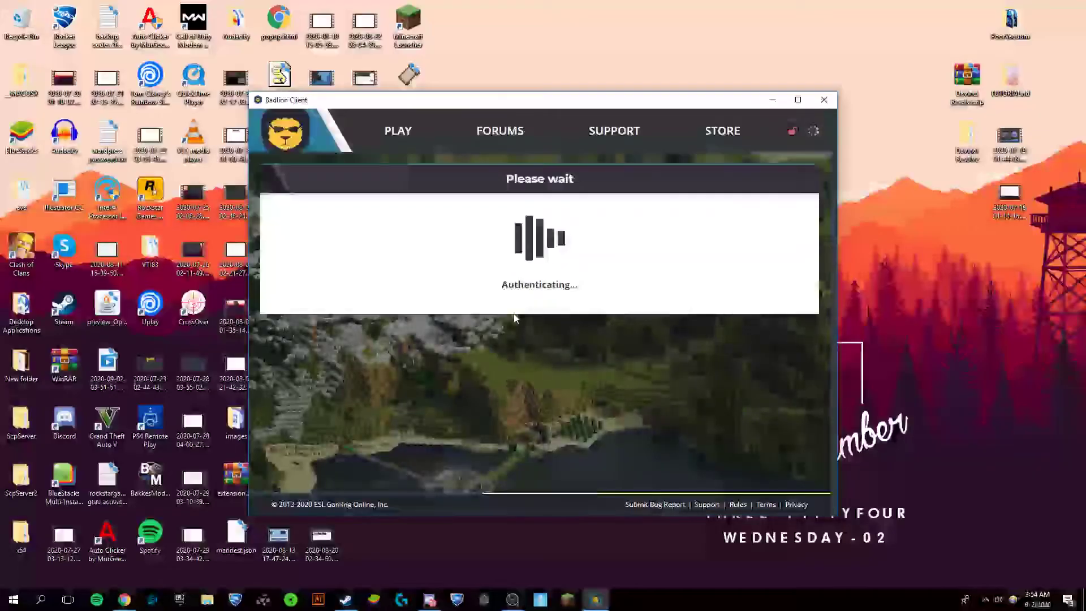
pyautogui.click(401, 136)
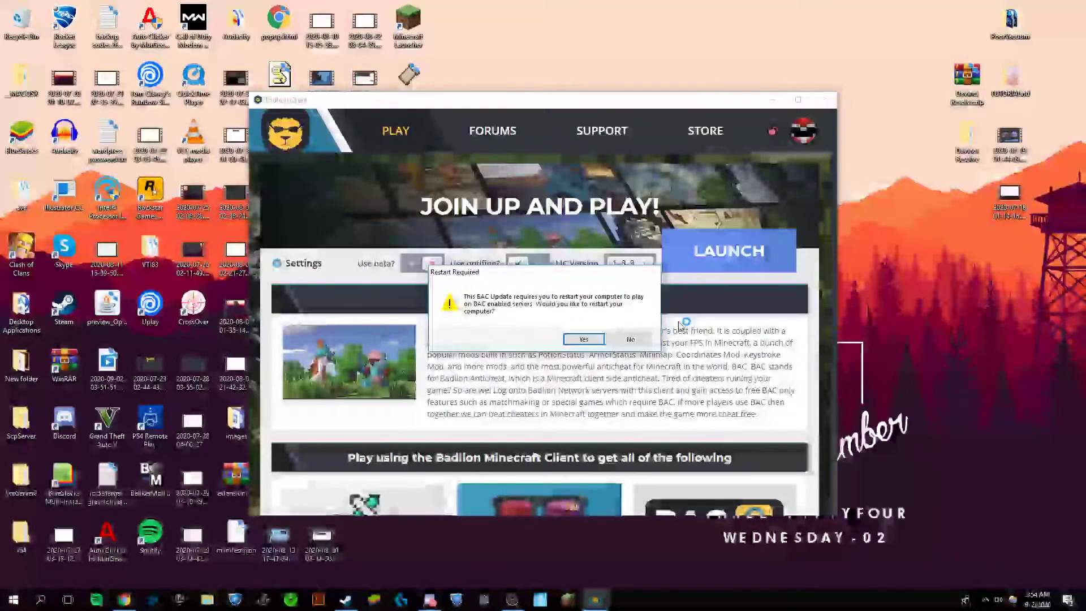
pyautogui.click(639, 341)
# Review the launcher's client settings, save them without changes and return to the play page.
pyautogui.click(632, 265)
pyautogui.click(632, 266)
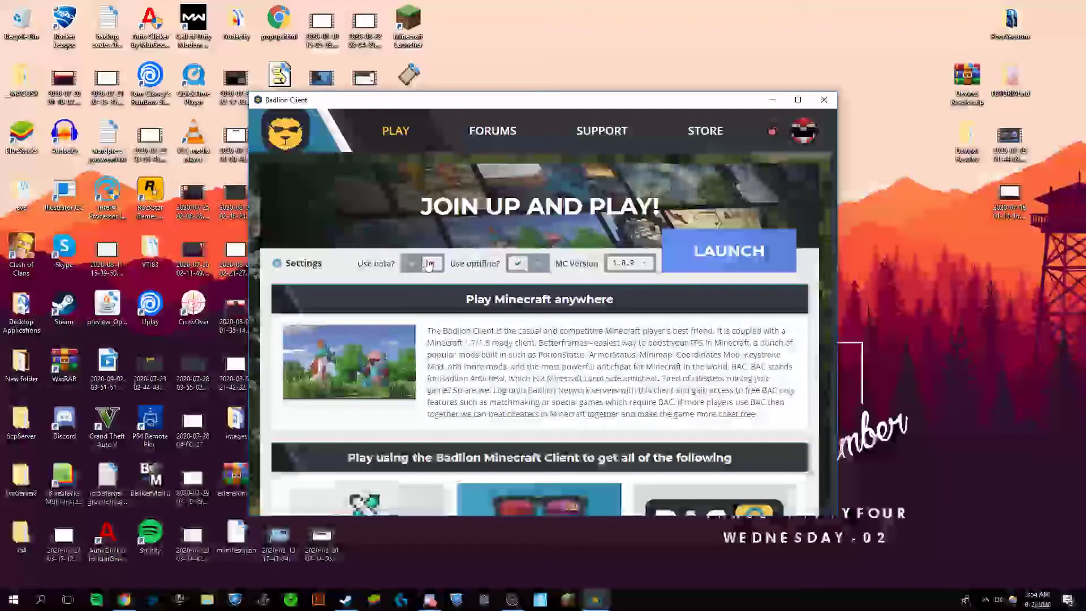
pyautogui.click(320, 263)
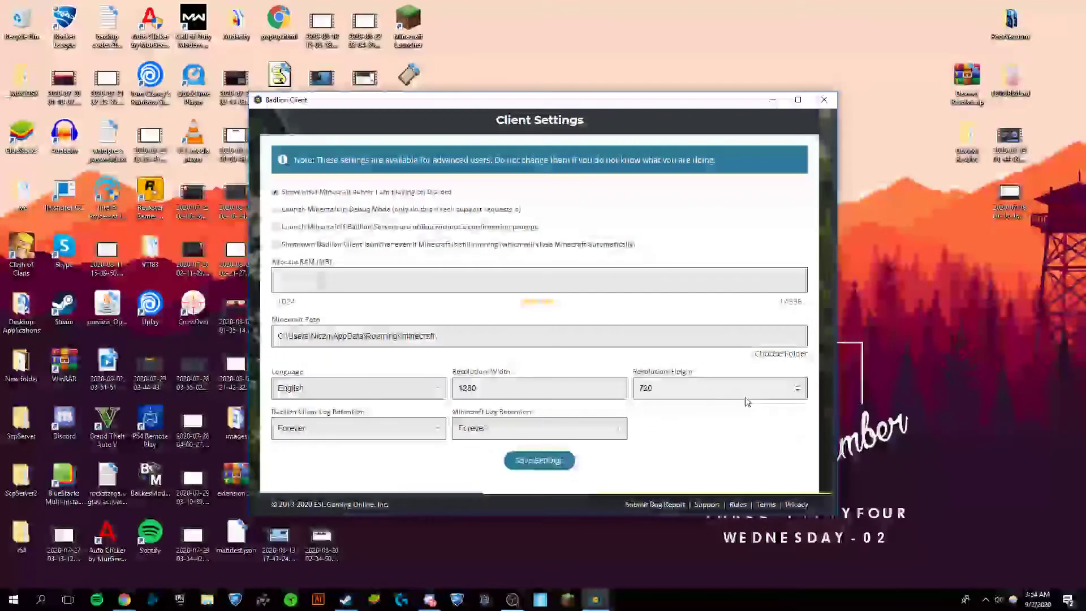
pyautogui.click(539, 460)
pyautogui.click(396, 130)
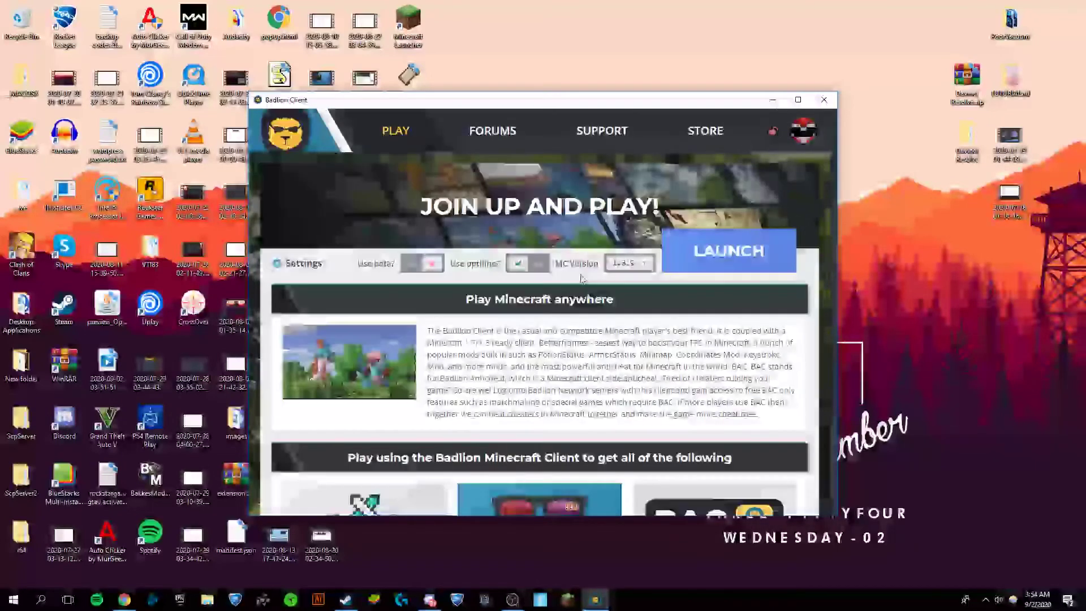
# Look through the available Minecraft versions, keep 1.8.9 selected and launch the game.
pyautogui.click(624, 273)
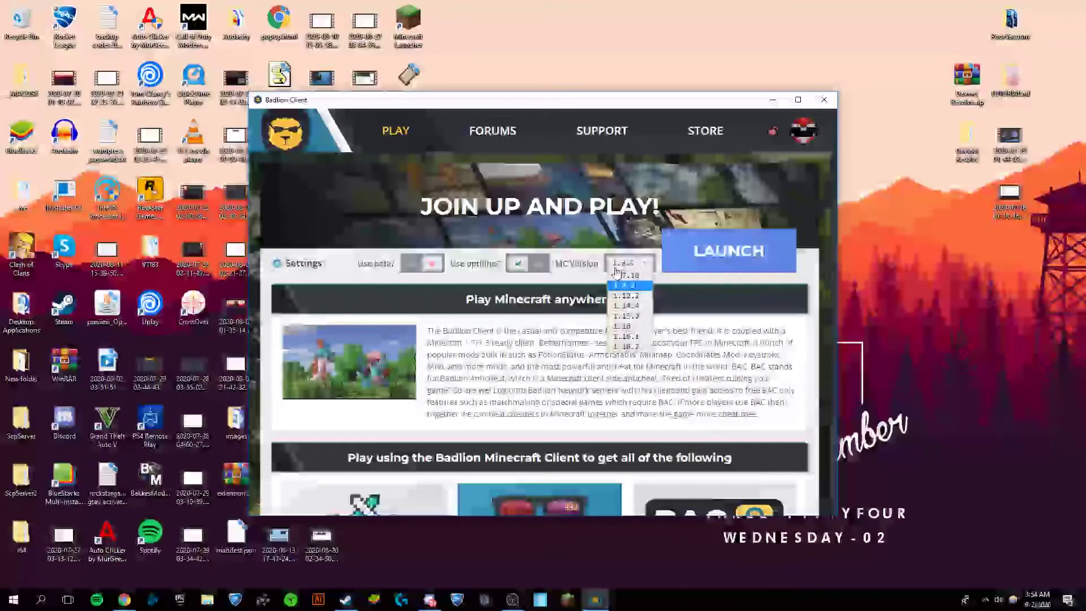
pyautogui.click(622, 282)
pyautogui.click(639, 262)
pyautogui.click(640, 263)
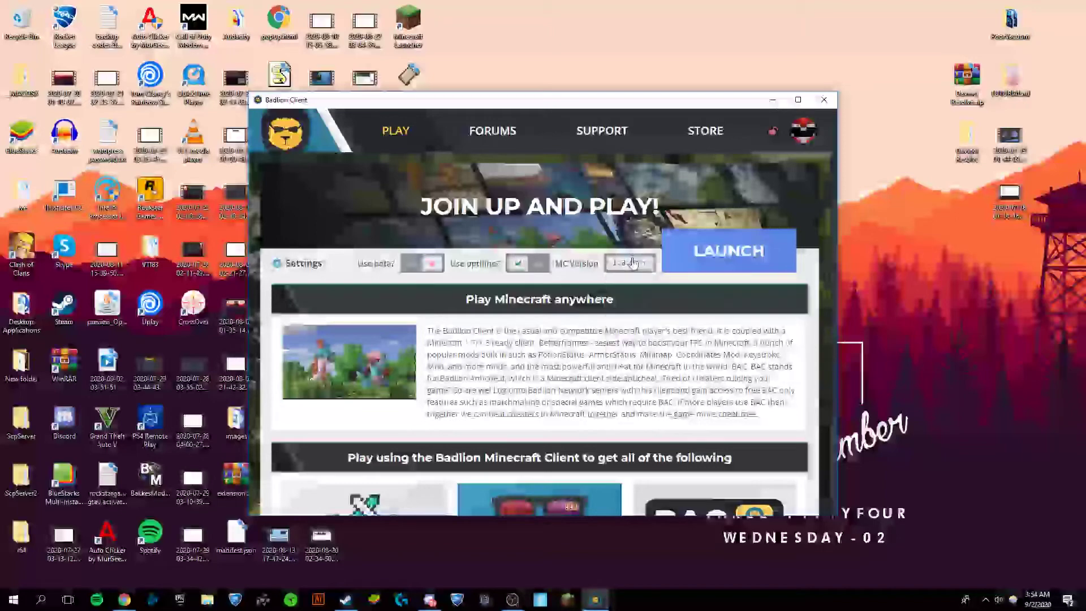
pyautogui.click(642, 266)
pyautogui.click(643, 264)
pyautogui.click(642, 264)
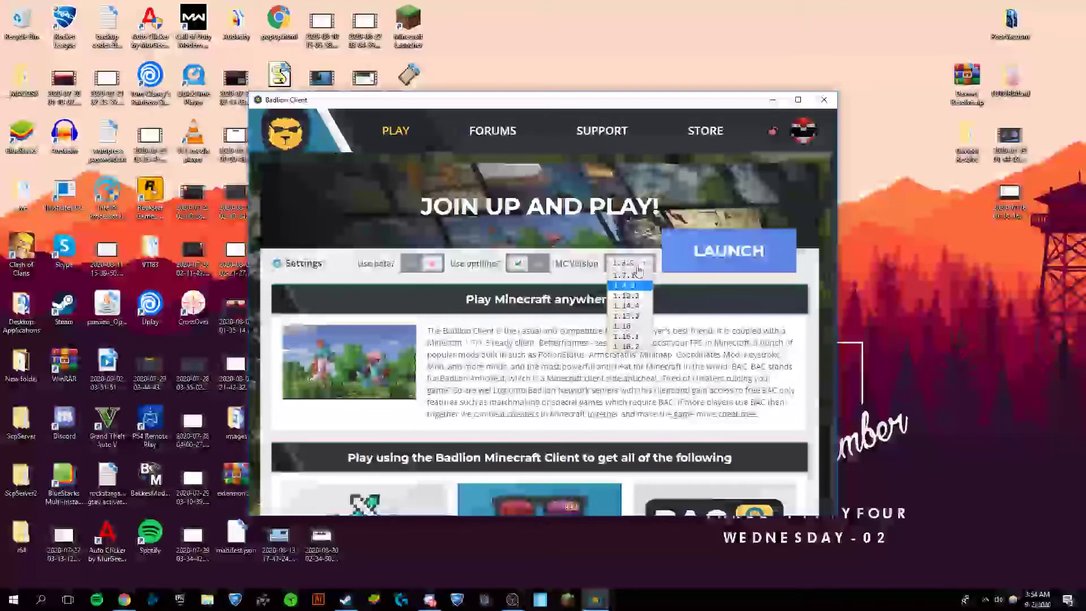
pyautogui.click(574, 283)
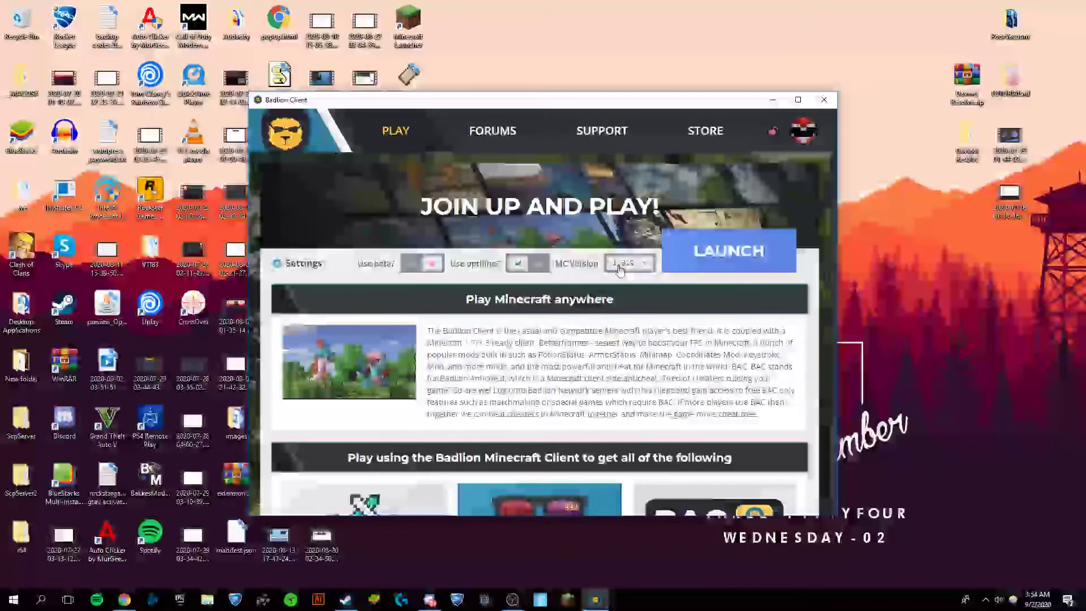
pyautogui.click(620, 270)
pyautogui.click(620, 269)
pyautogui.click(620, 268)
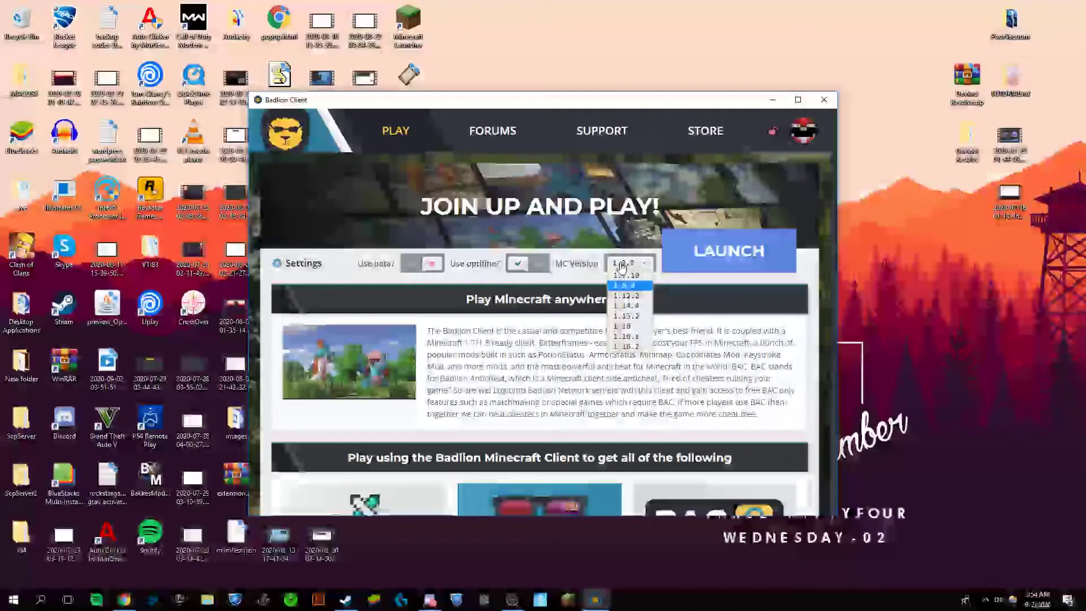
pyautogui.click(627, 346)
pyautogui.click(687, 257)
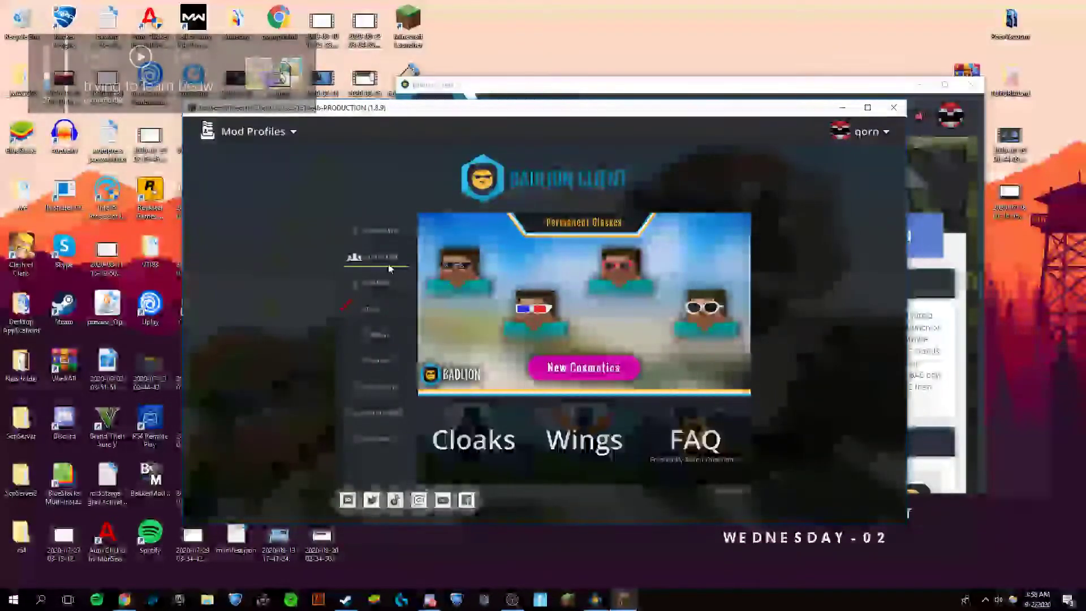
# Join the Hypixel server from the multiplayer list and resume play in the SkyWars lobby.
pyautogui.click(387, 261)
pyautogui.doubleClick(396, 209)
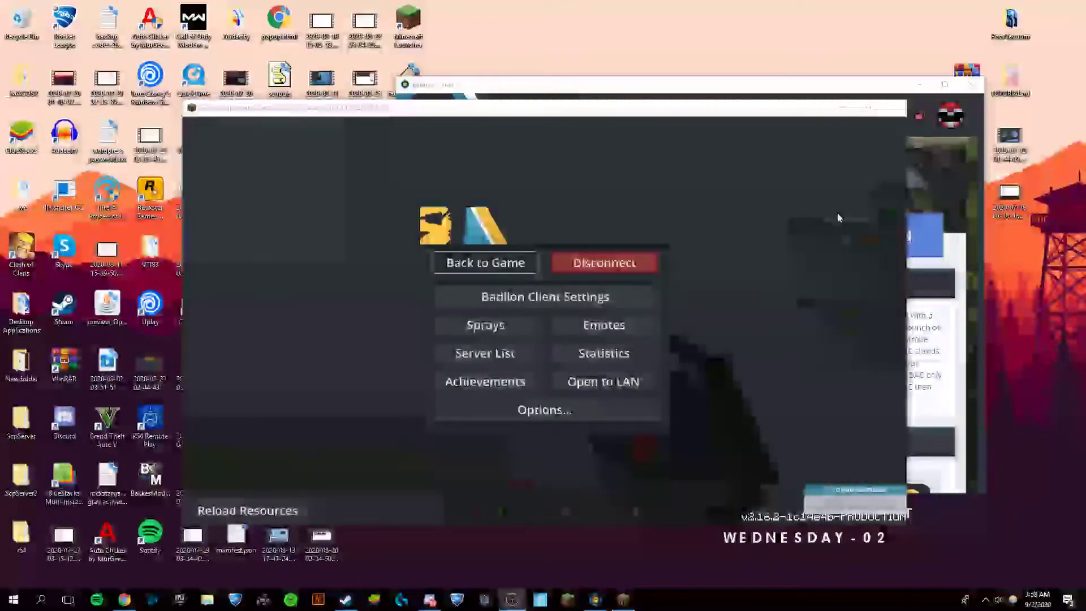
pyautogui.press('Escape')
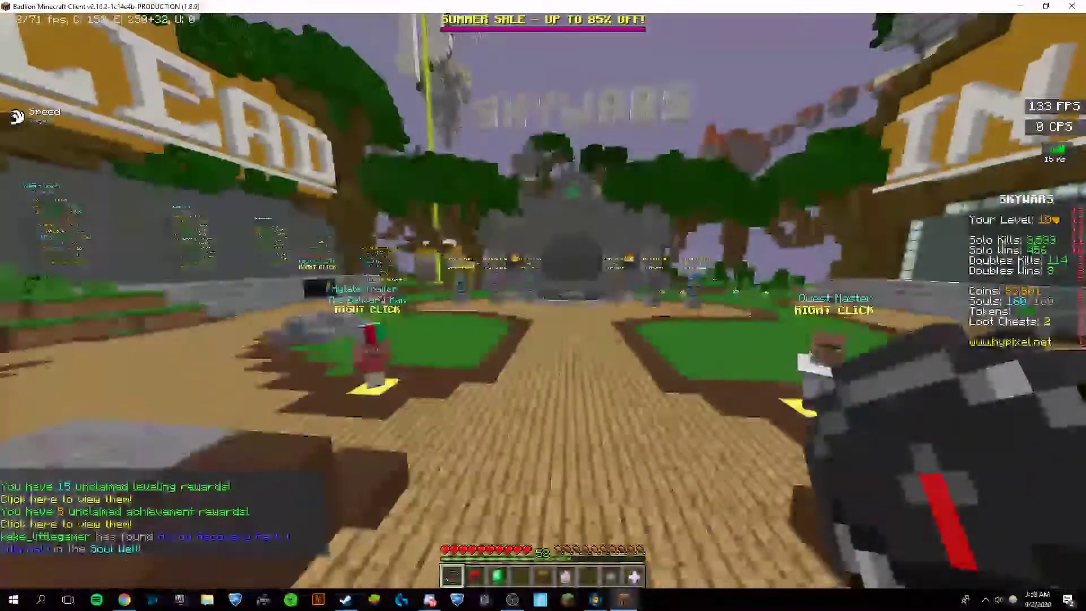
pyautogui.press('w')
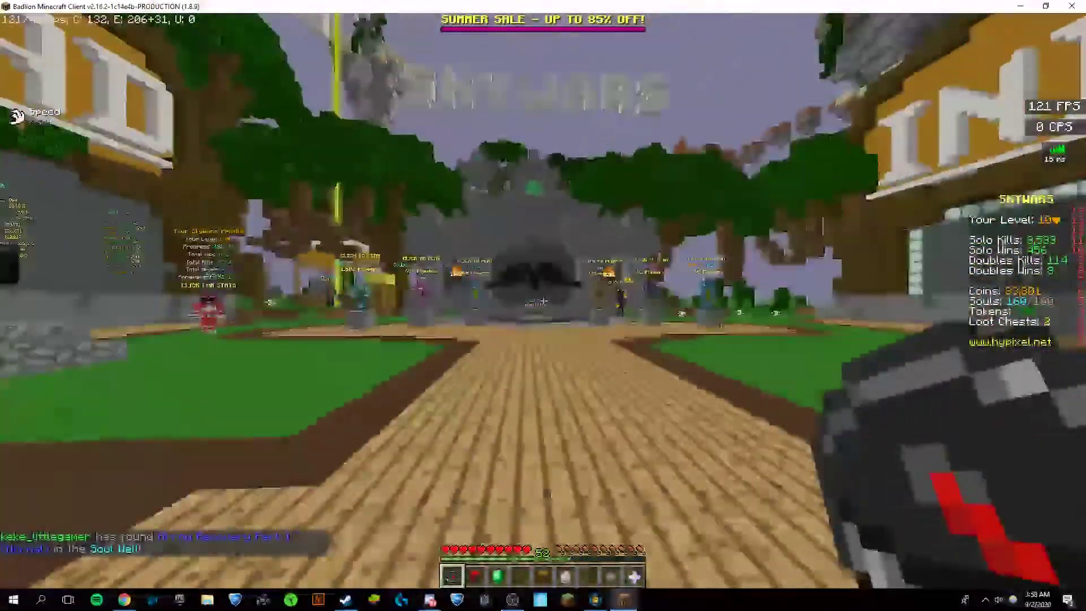
# Pause the game and open the Badlion Client Settings with the list of mods.
pyautogui.press('Escape')
pyautogui.press('Escape')
pyautogui.press('Escape')
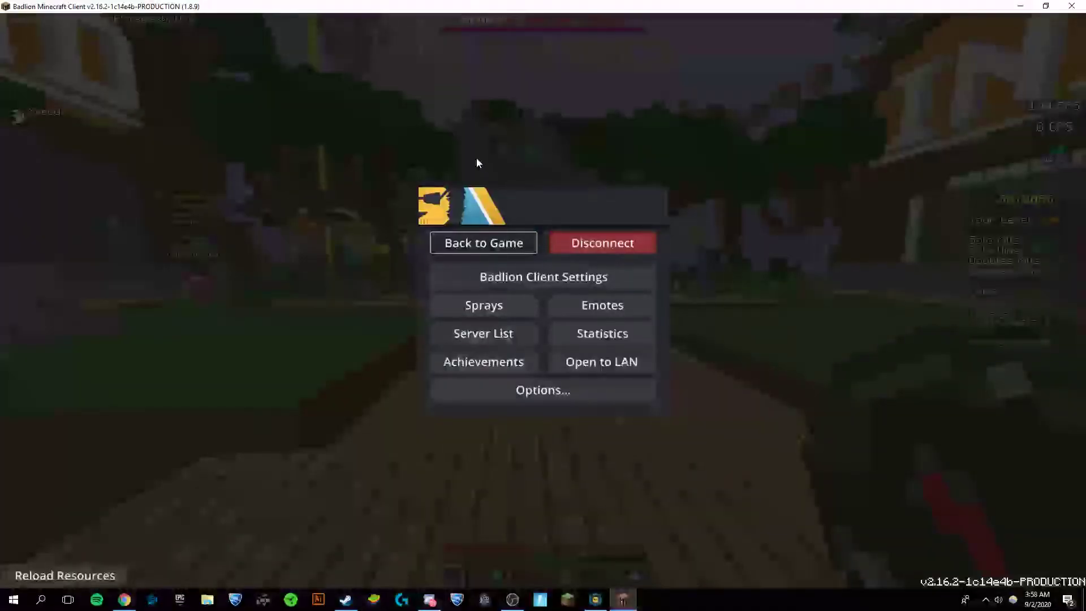
pyautogui.click(576, 273)
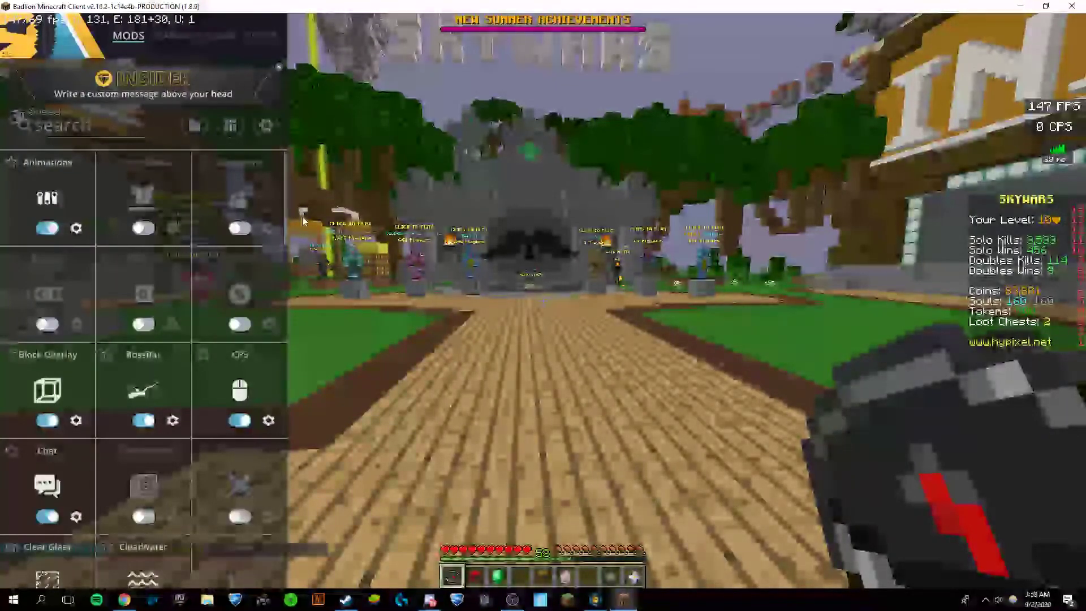
# Review the client's graphics options, from Simple GUI Mode and FPS Boost to the cosmetics toggles.
pyautogui.click(170, 36)
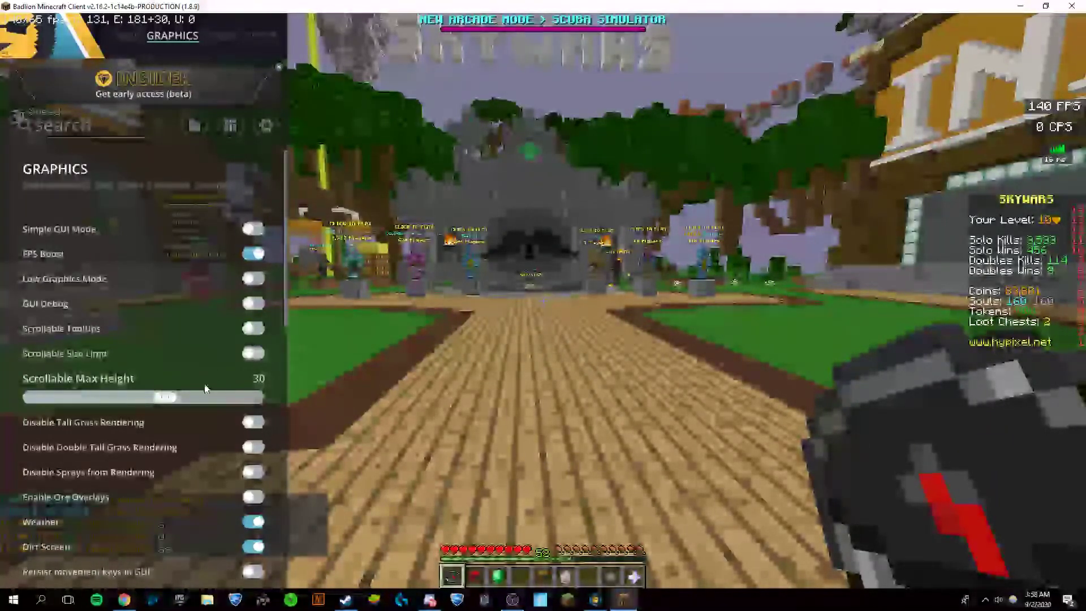
pyautogui.scroll(-6, 169, 375)
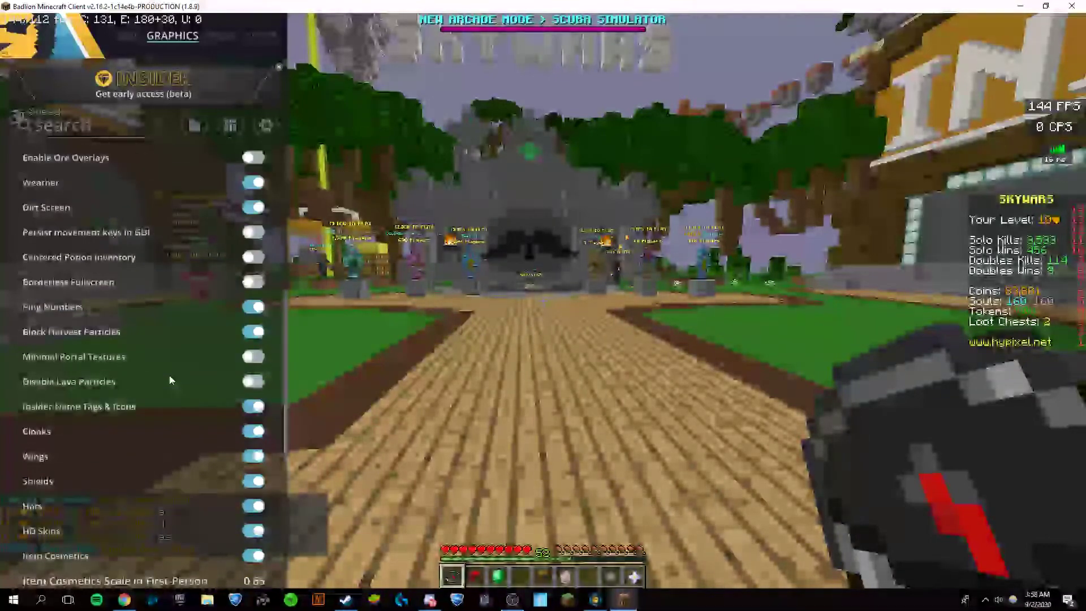
pyautogui.scroll(6, 171, 188)
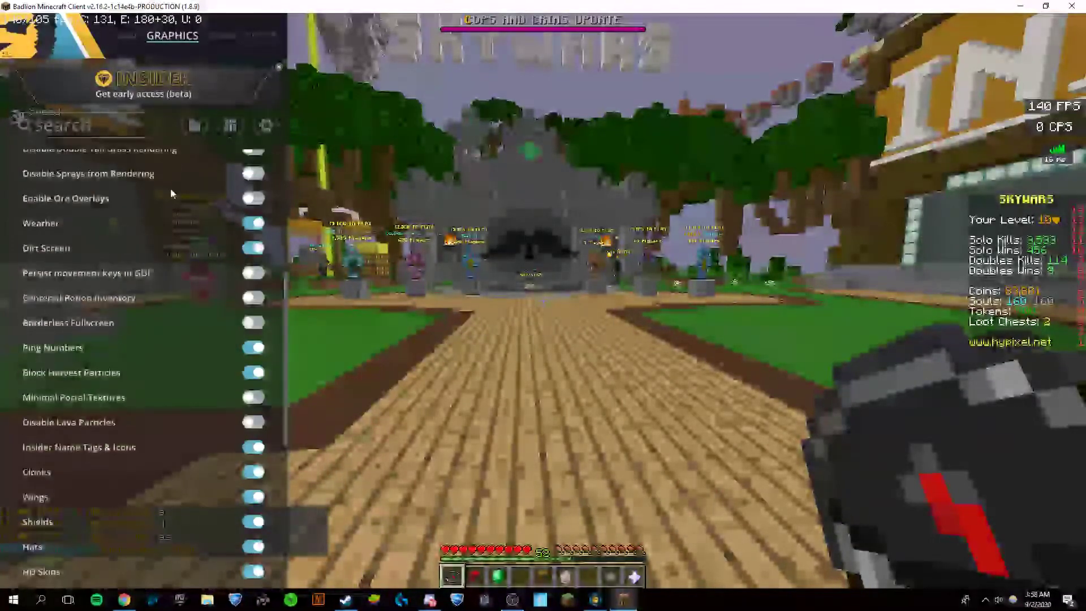
# Review the list of client mods, from Animations and Block Overlay down to Particles, PotionStatus and Scoreboard.
pyautogui.click(194, 126)
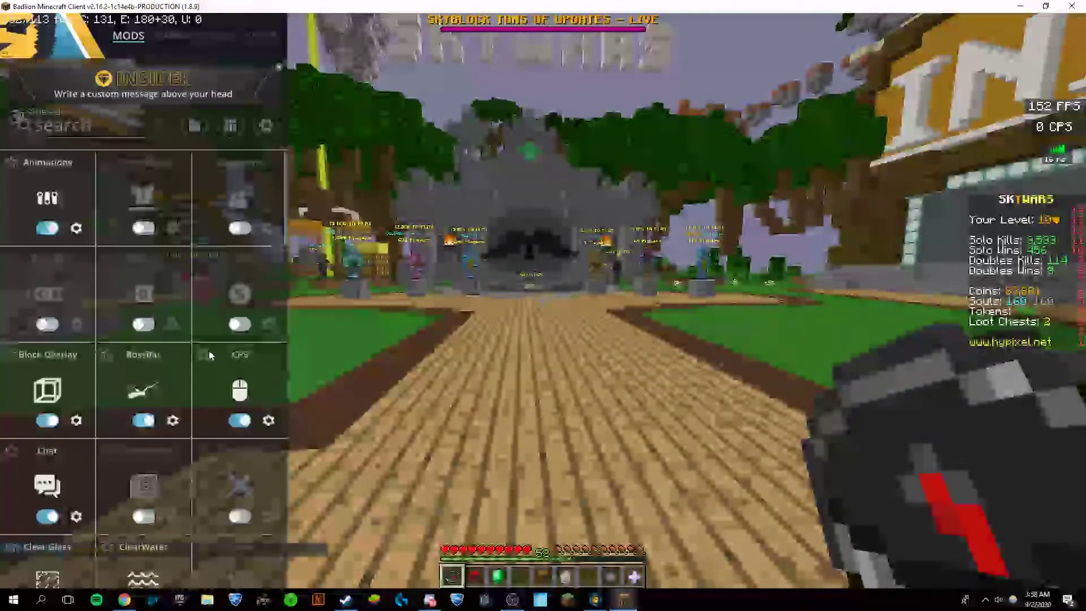
pyautogui.scroll(-1, 48, 329)
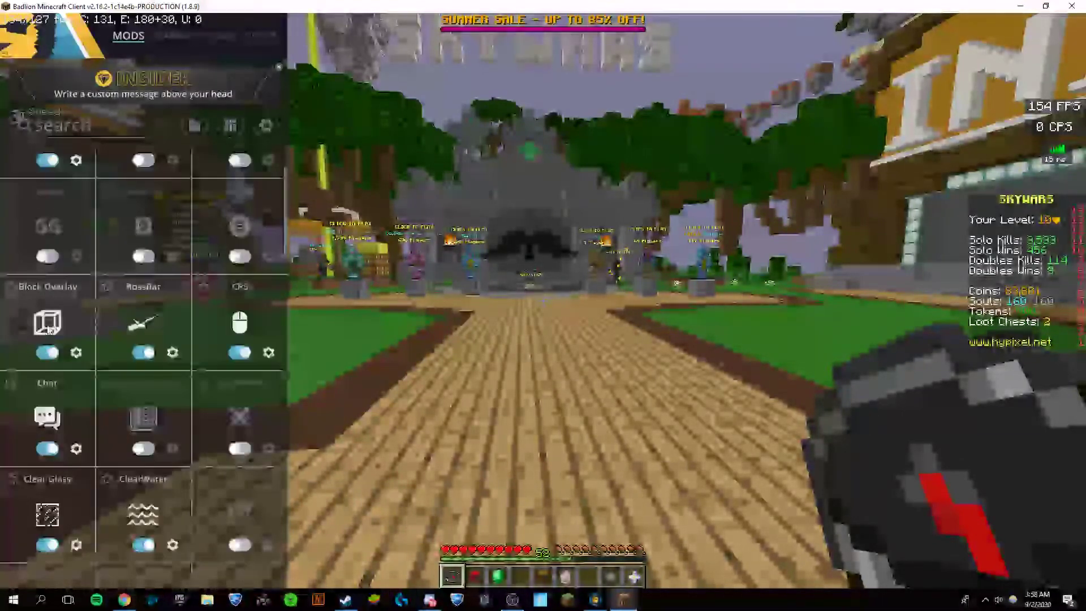
pyautogui.scroll(-2, 50, 349)
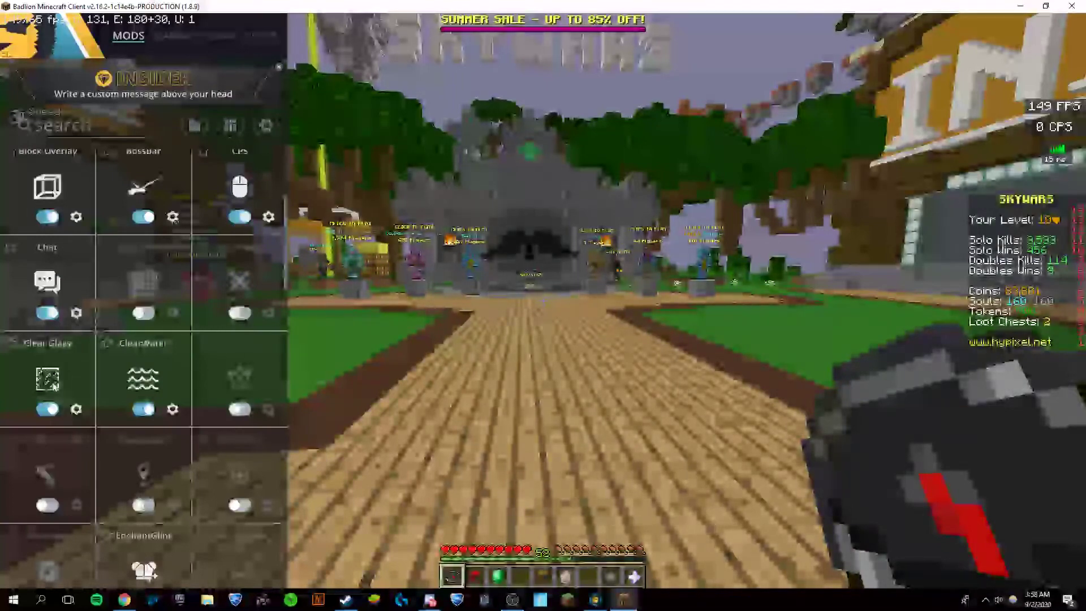
pyautogui.scroll(-1, 187, 385)
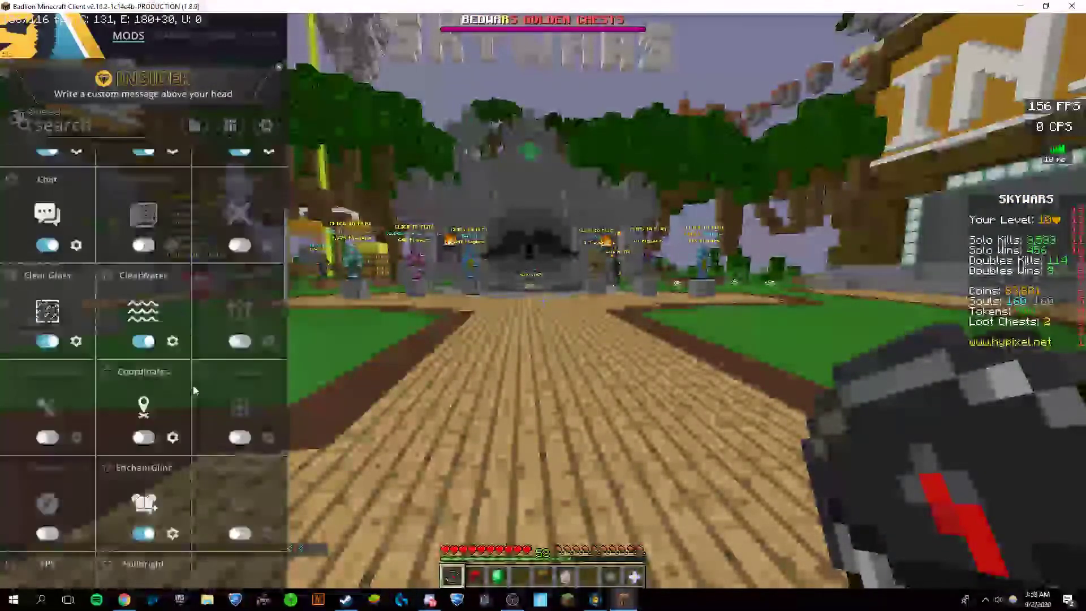
pyautogui.scroll(-1, 176, 354)
pyautogui.scroll(-3, 172, 332)
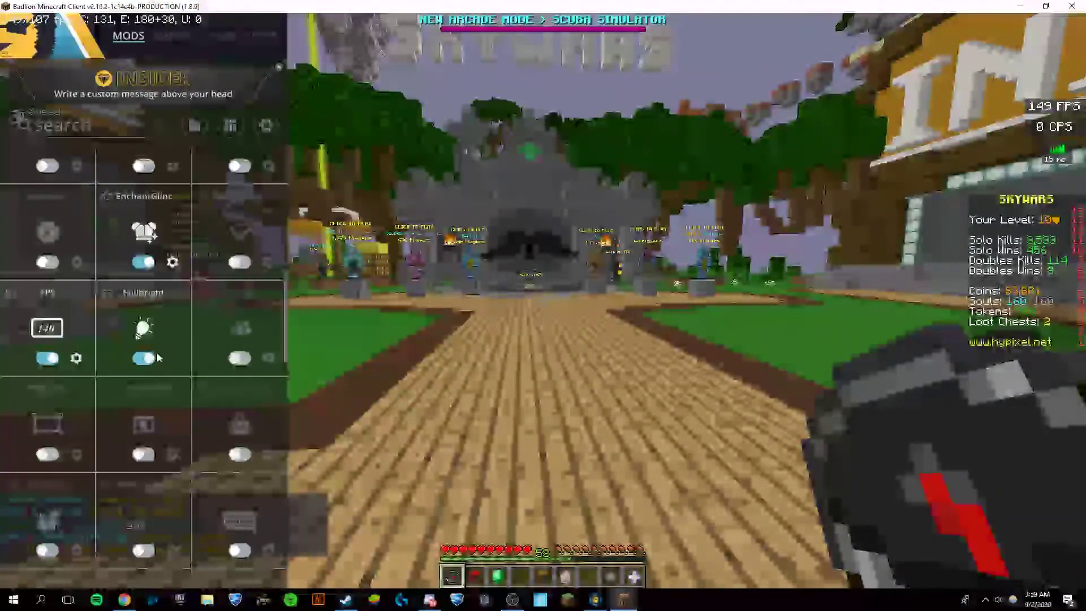
pyautogui.scroll(-4, 152, 356)
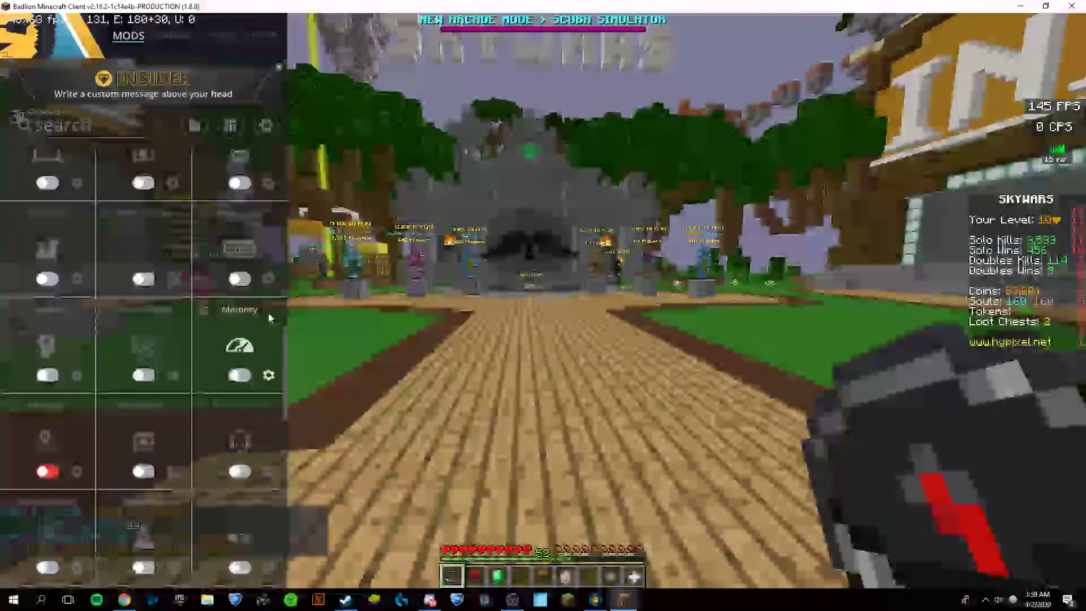
pyautogui.scroll(-5, 125, 303)
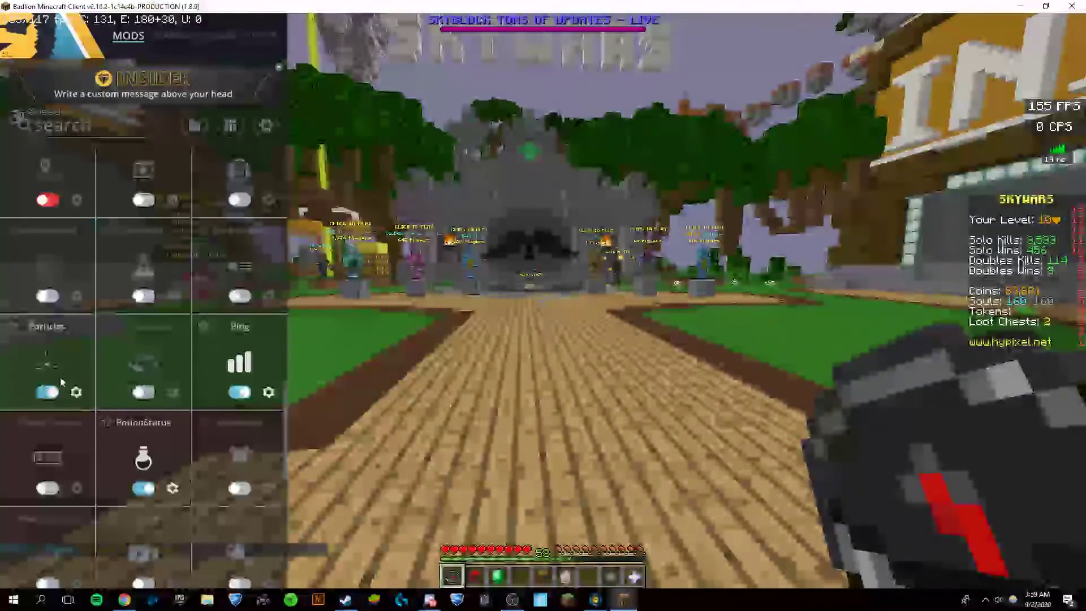
pyautogui.scroll(-3, 74, 317)
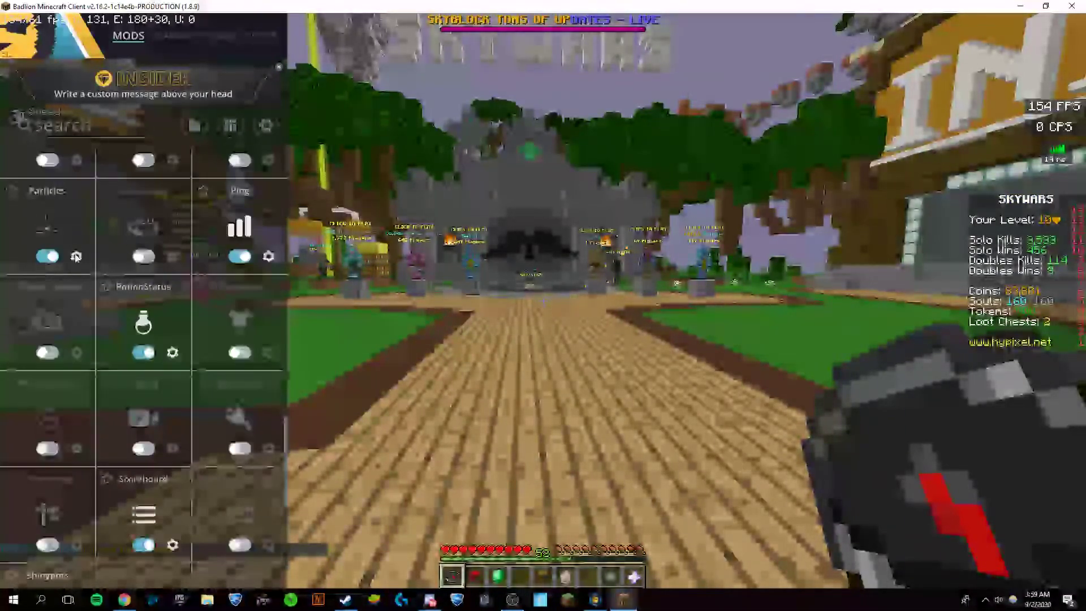
# Set the Particles mod's Particle Multiplier to 2 and return to the mod list.
pyautogui.click(76, 256)
pyautogui.moveTo(26, 157); pyautogui.dragTo(64, 159)
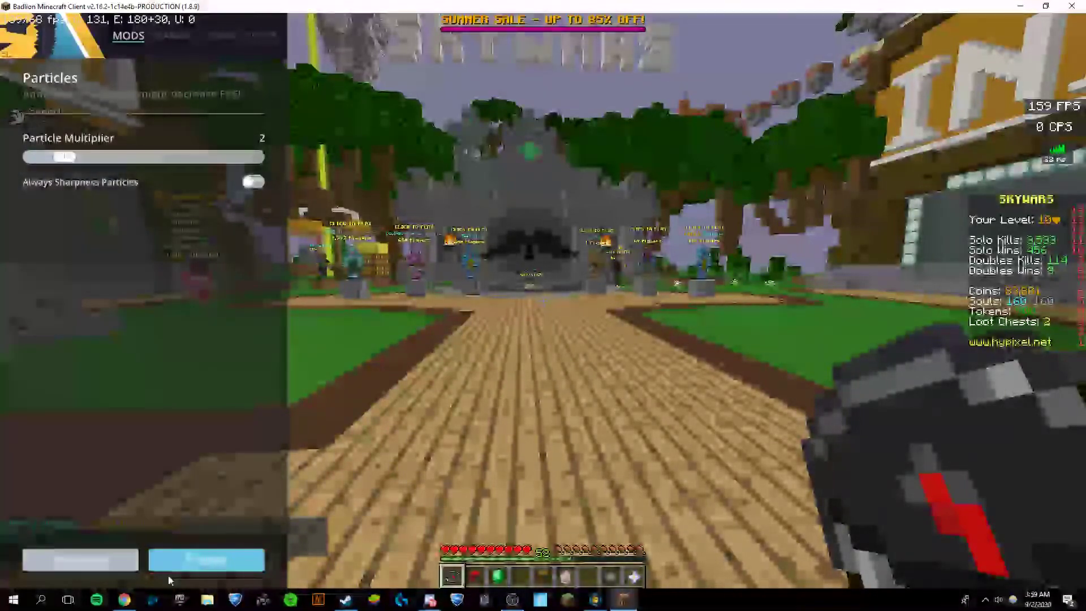
pyautogui.click(253, 77)
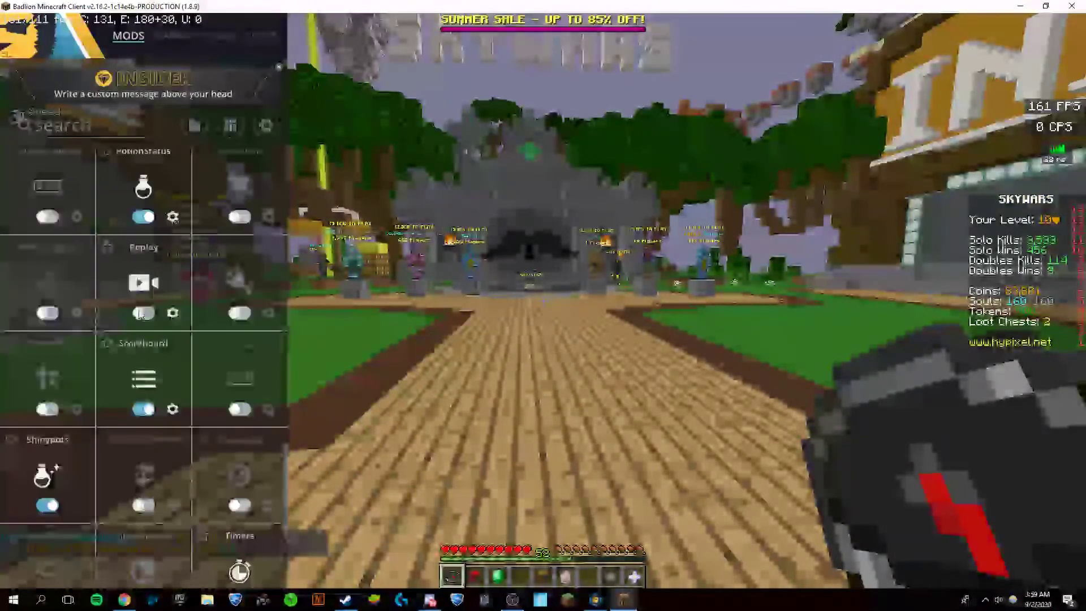
# Leave the client settings and send the message "test" in the game chat.
pyautogui.scroll(1, 154, 260)
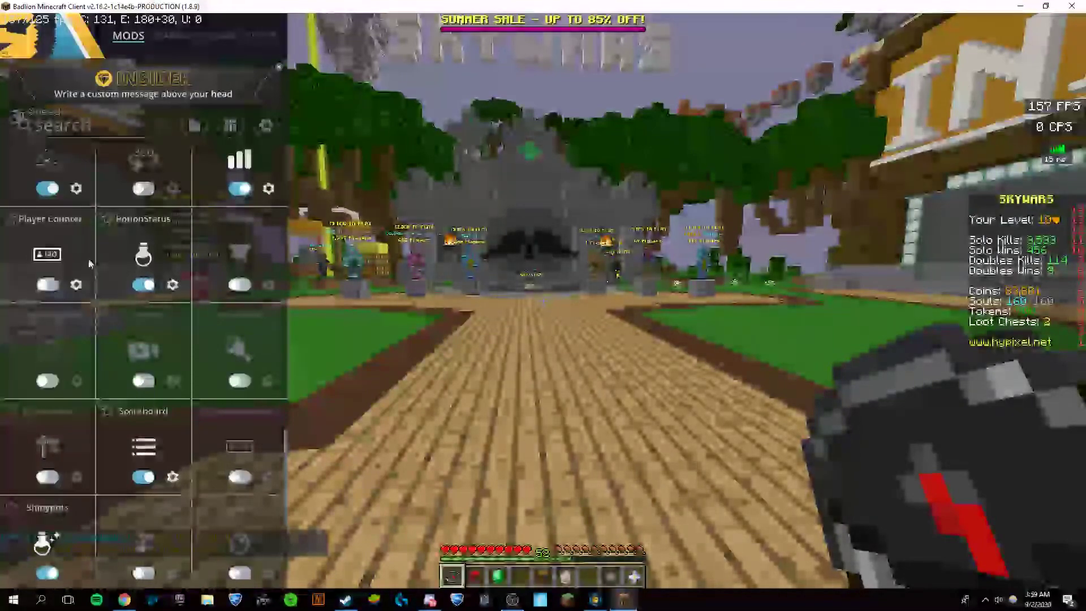
pyautogui.press('Escape')
pyautogui.press('Escape')
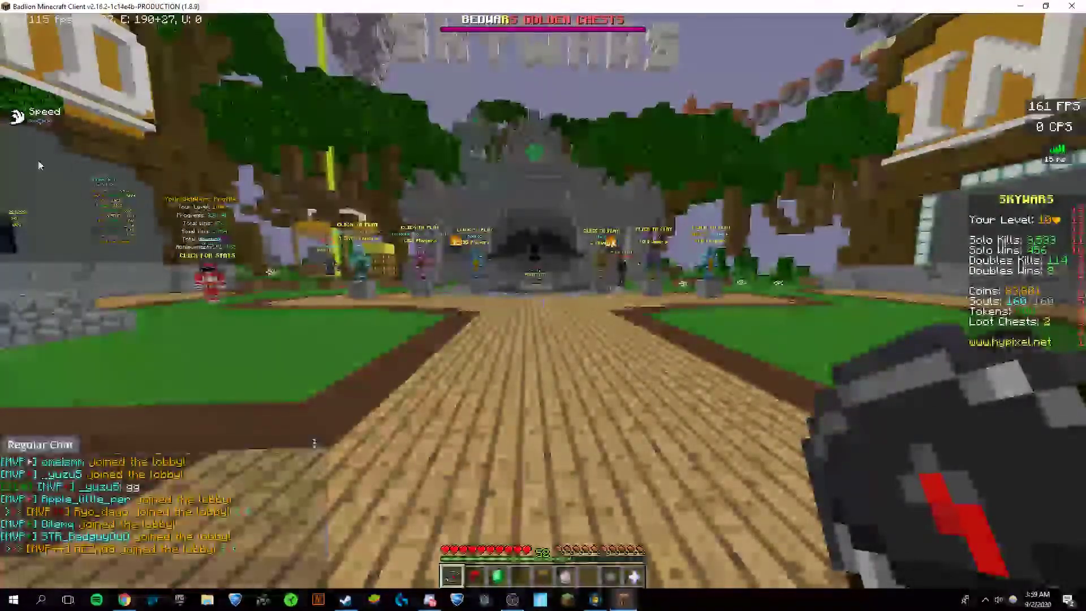
pyautogui.write('test')
pyautogui.press('Return')
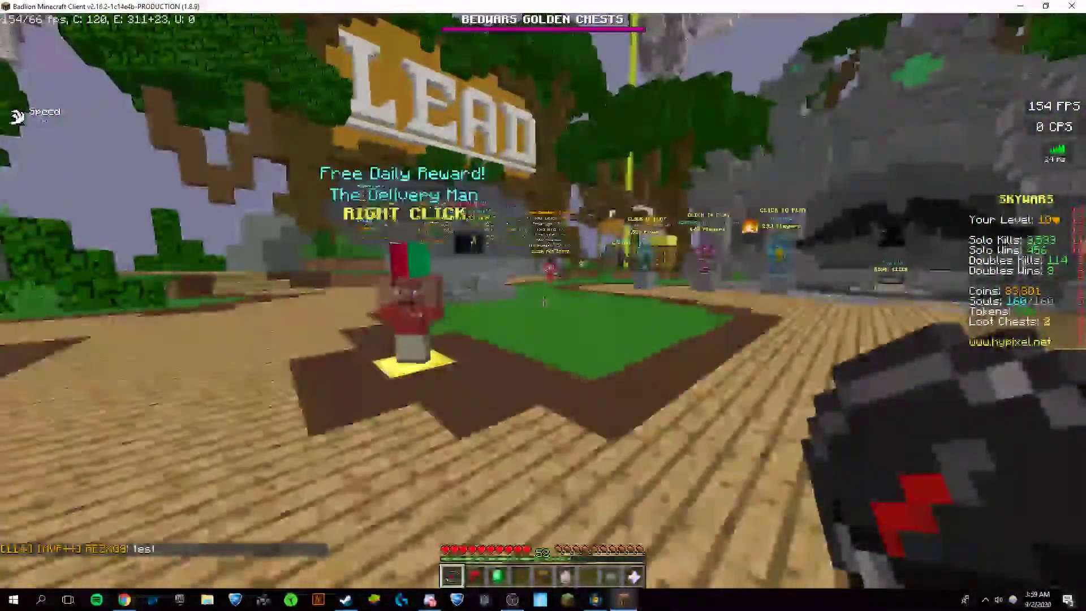
# Select the fourth hotbar slot and run through the SkyWars lobby past the Mystery Vault.
pyautogui.press('4')
pyautogui.press('w')
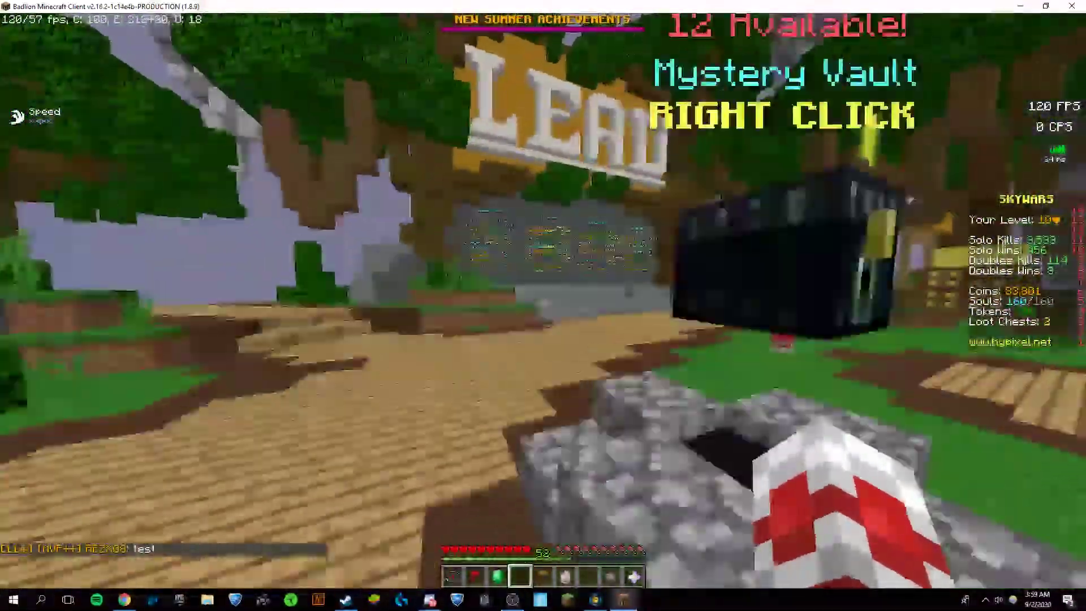
pyautogui.press('w')
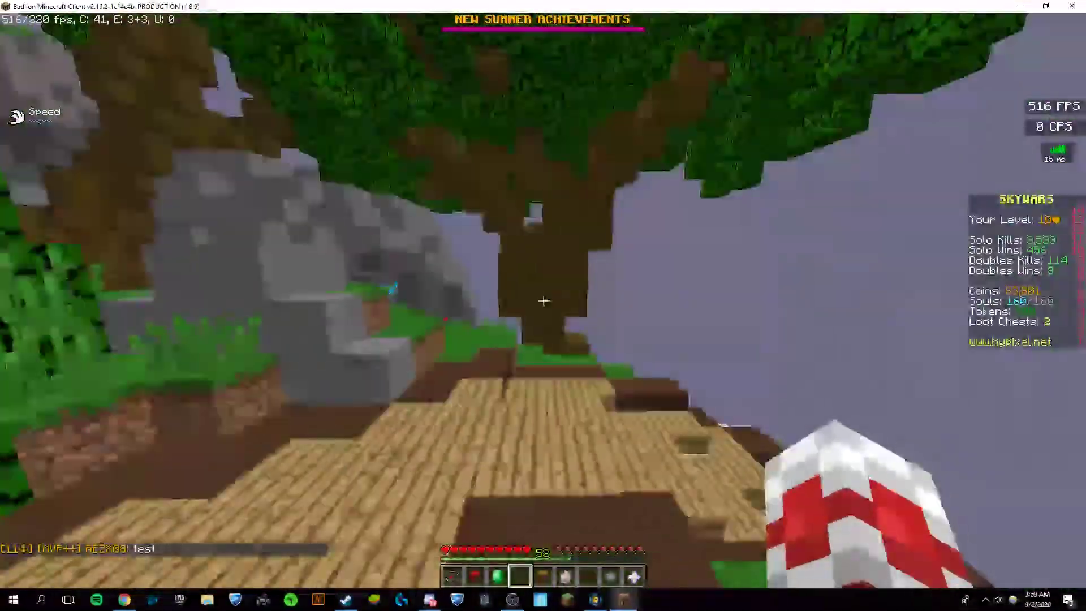
# Pause the game and examine the remaining mods in the Badlion Client Settings, including Shinypots, Timers and ToggleChat.
pyautogui.press('t')
pyautogui.press('Escape')
pyautogui.press('Escape')
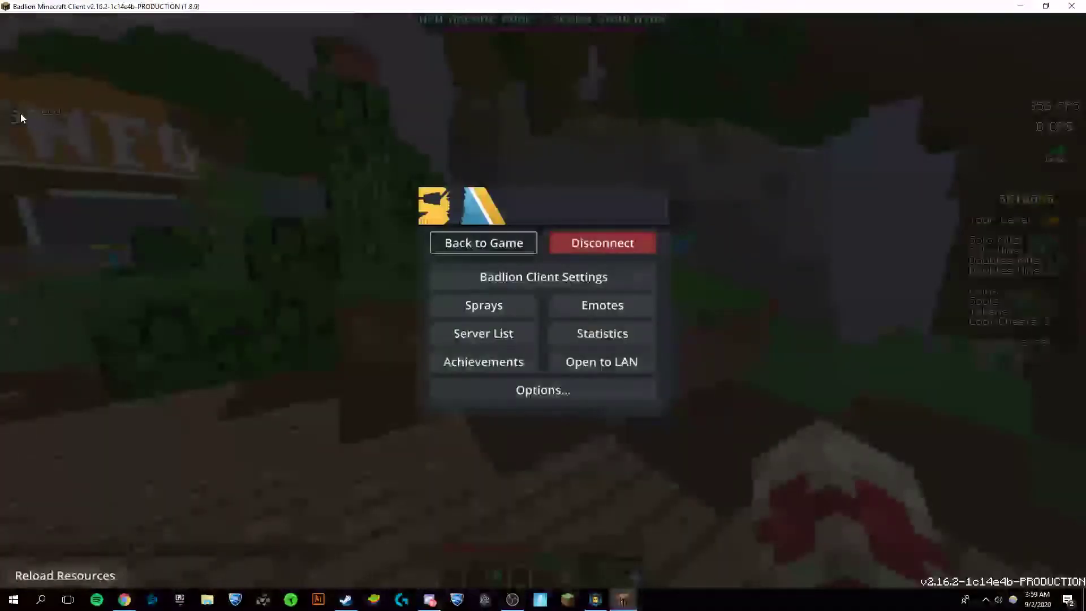
pyautogui.click(467, 270)
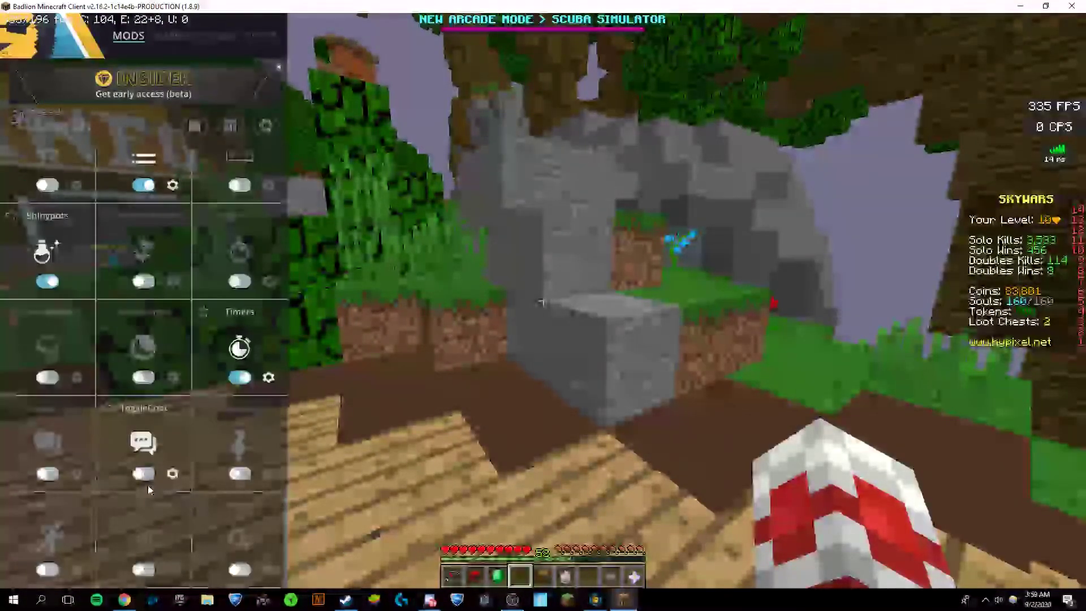
pyautogui.scroll(2, 165, 449)
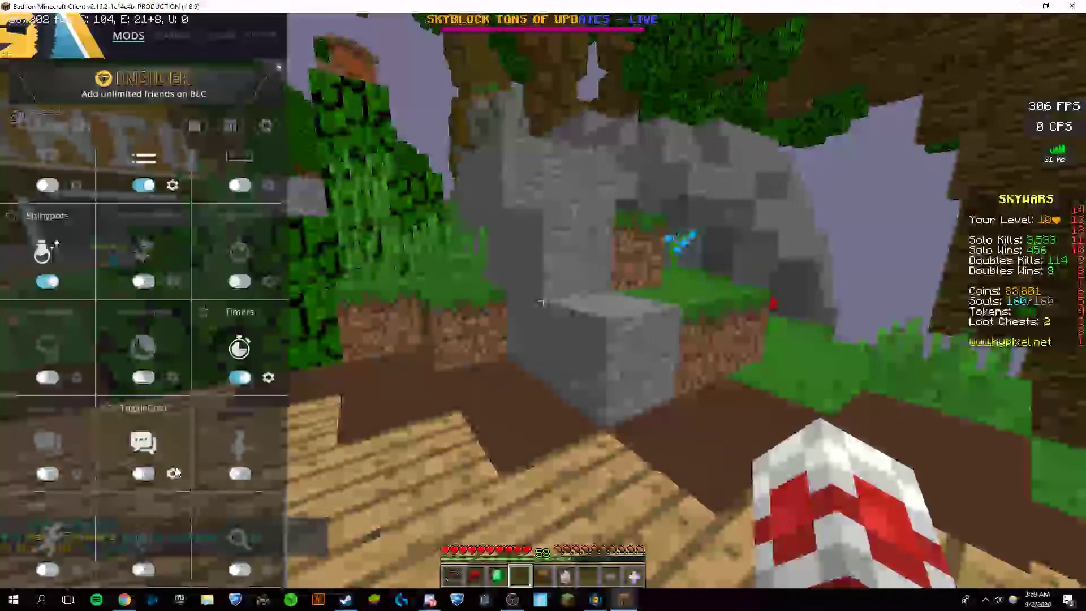
pyautogui.press('Escape')
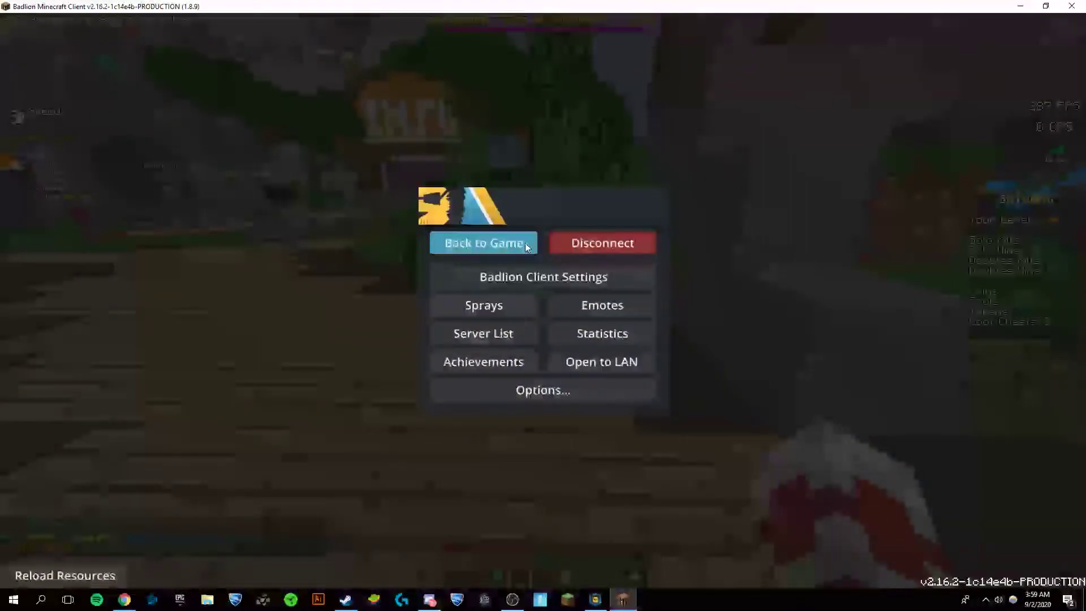
# Reopen the Badlion Client Settings and recheck the graphics options, toggling one option and switching it back.
pyautogui.click(547, 274)
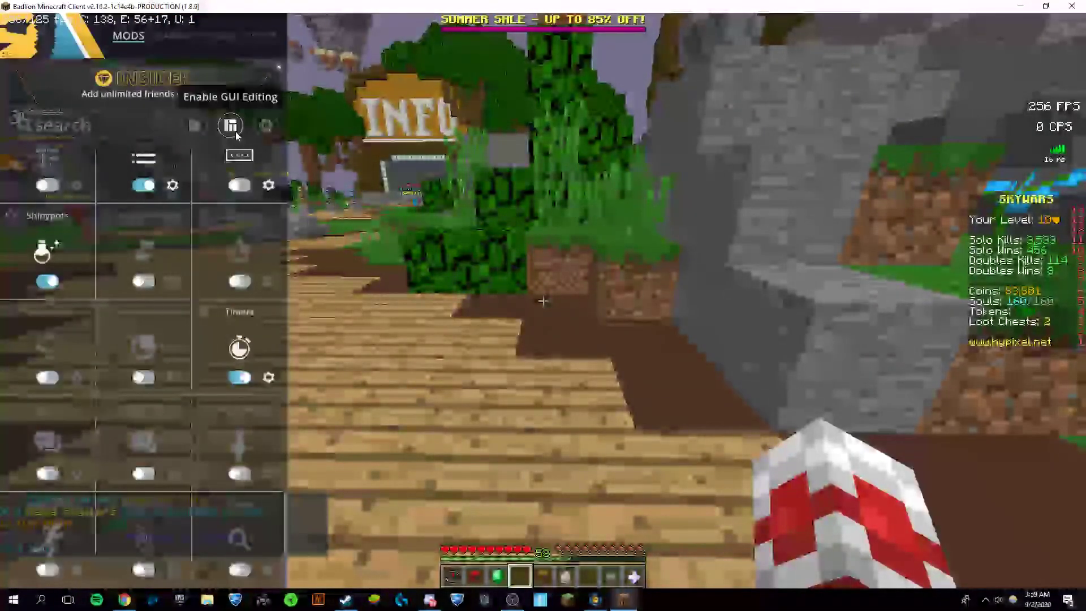
pyautogui.click(171, 44)
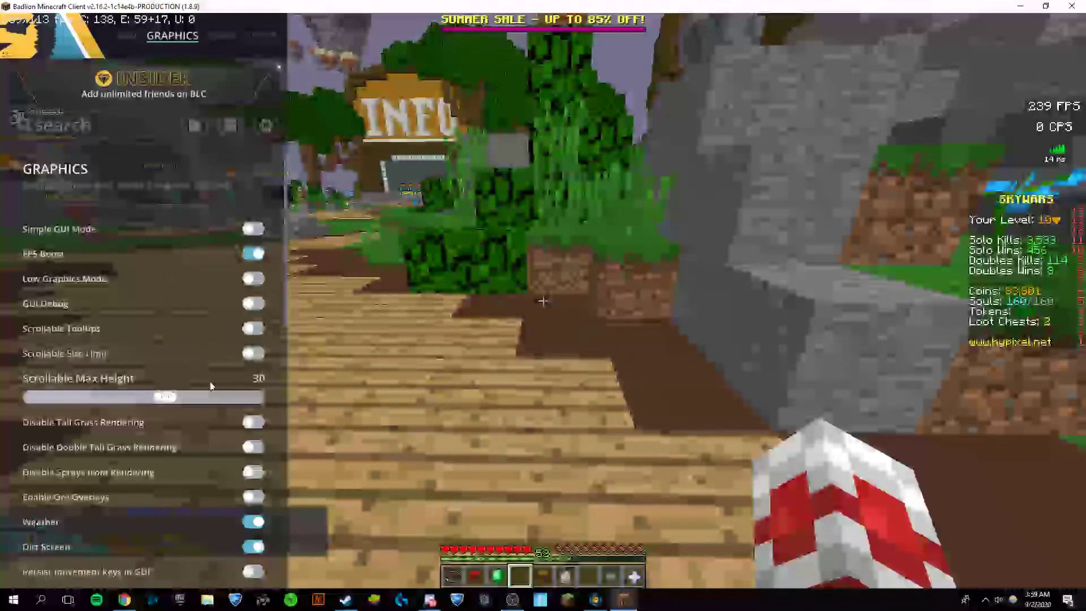
pyautogui.scroll(-5, 145, 279)
pyautogui.scroll(3, 170, 283)
pyautogui.click(253, 286)
pyautogui.click(253, 287)
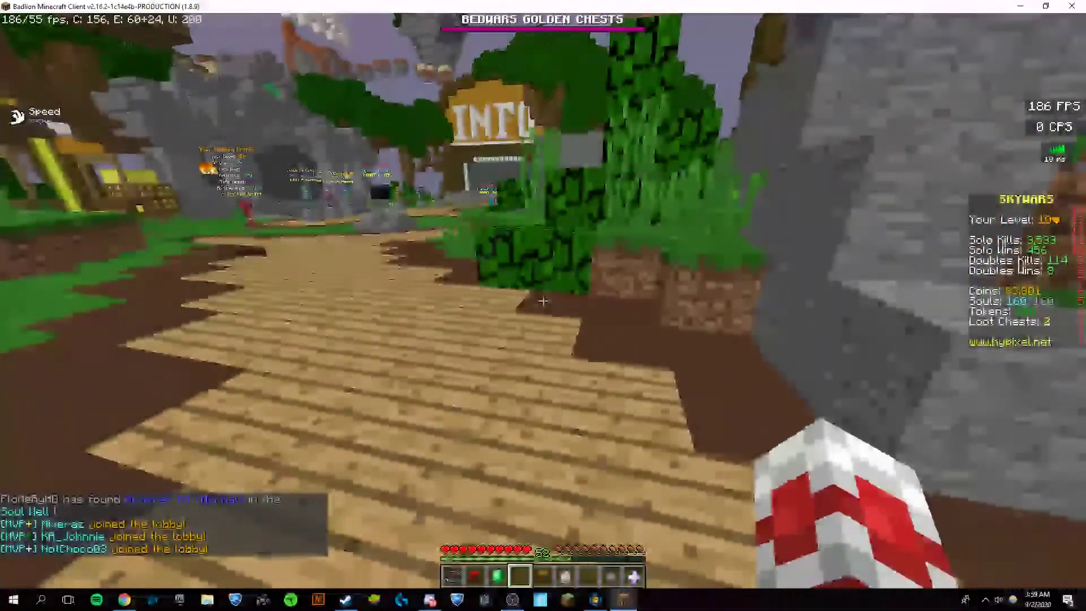
# Check the Performance page of Minecraft's Video Settings, including Smooth FPS and Fast Render, and return to the general options.
pyautogui.press('Escape')
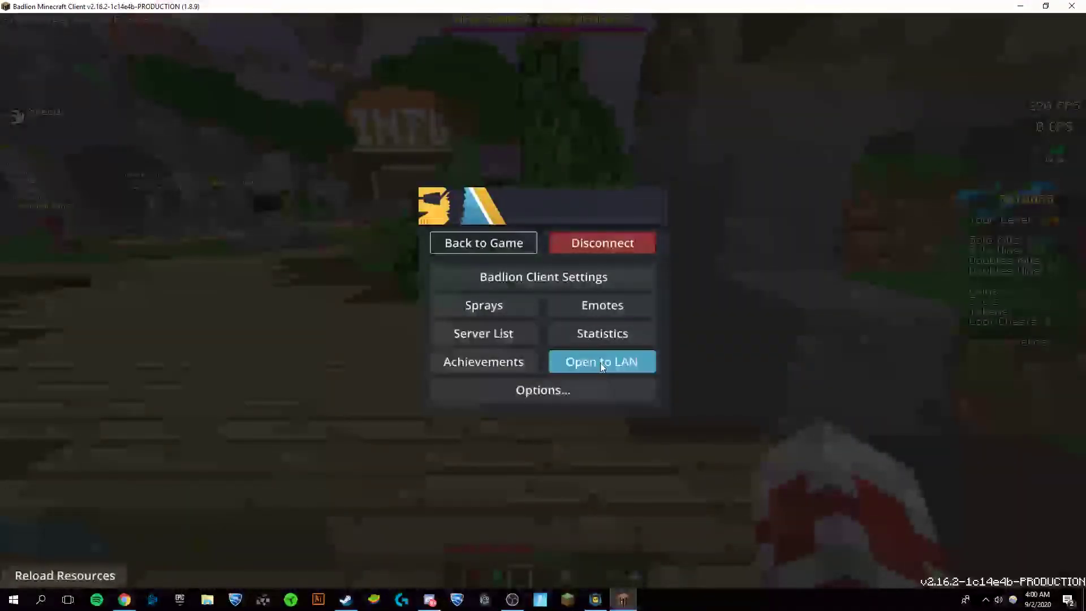
pyautogui.click(551, 388)
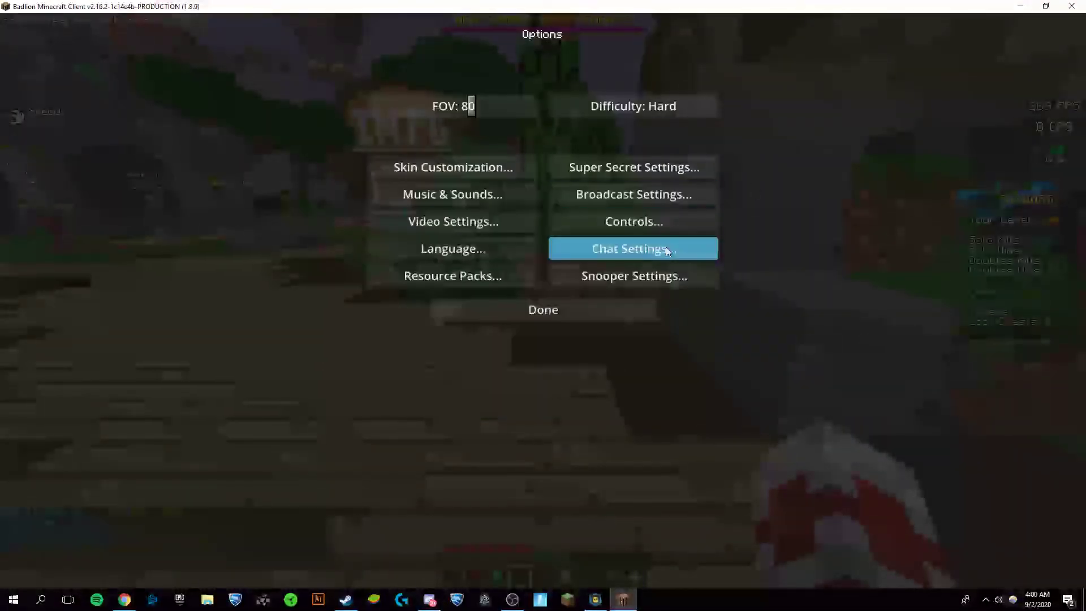
pyautogui.click(479, 223)
pyautogui.click(650, 273)
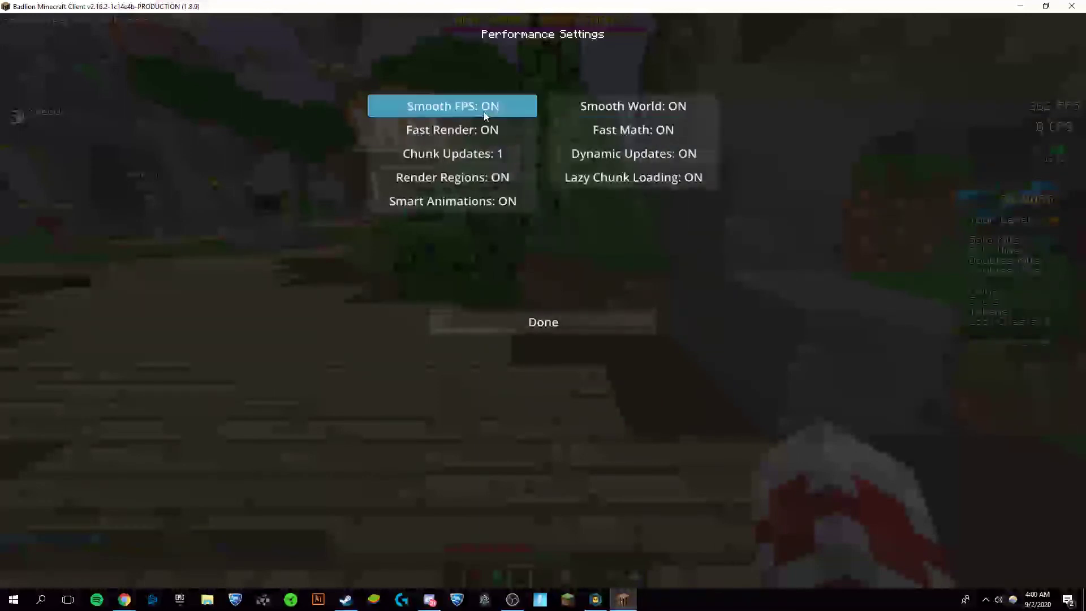
pyautogui.click(566, 315)
pyautogui.click(482, 316)
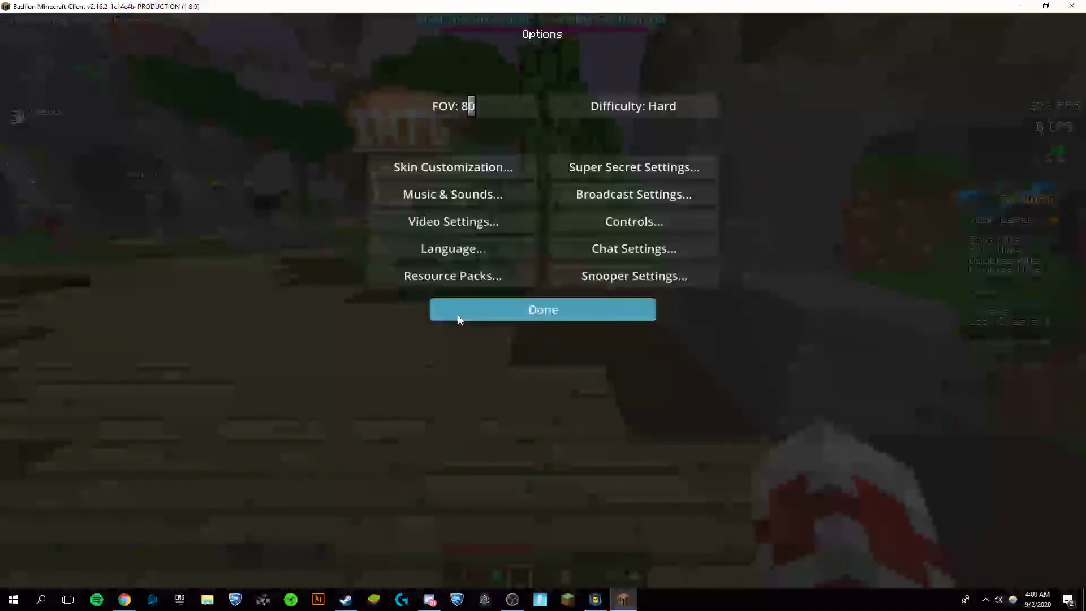
# Leave the options and resume running through the SkyWars lobby along the stone path.
pyautogui.press('Escape')
pyautogui.press('w')
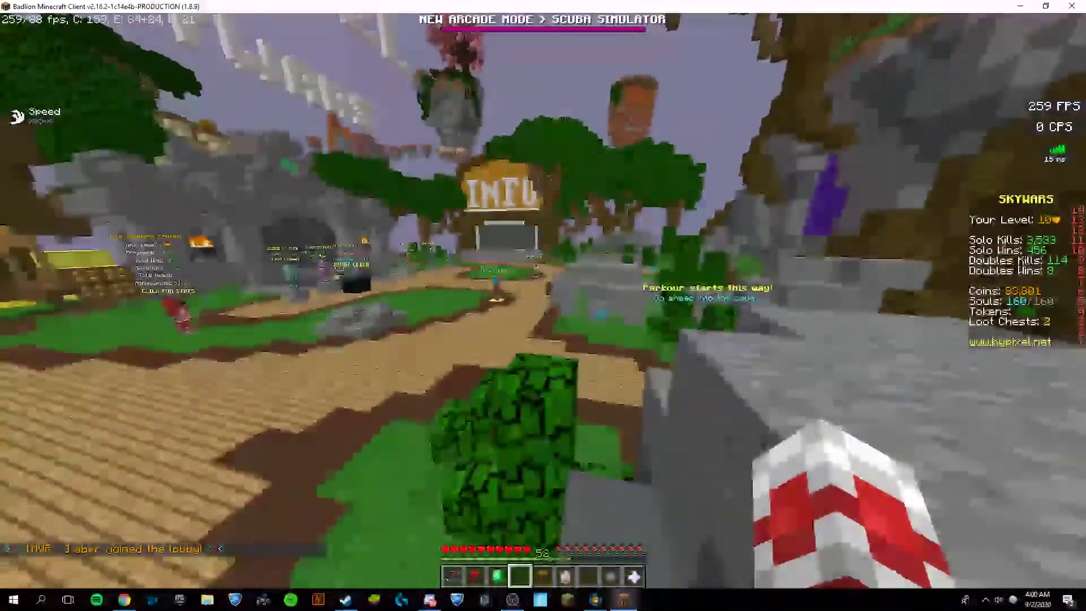
pyautogui.press('w')
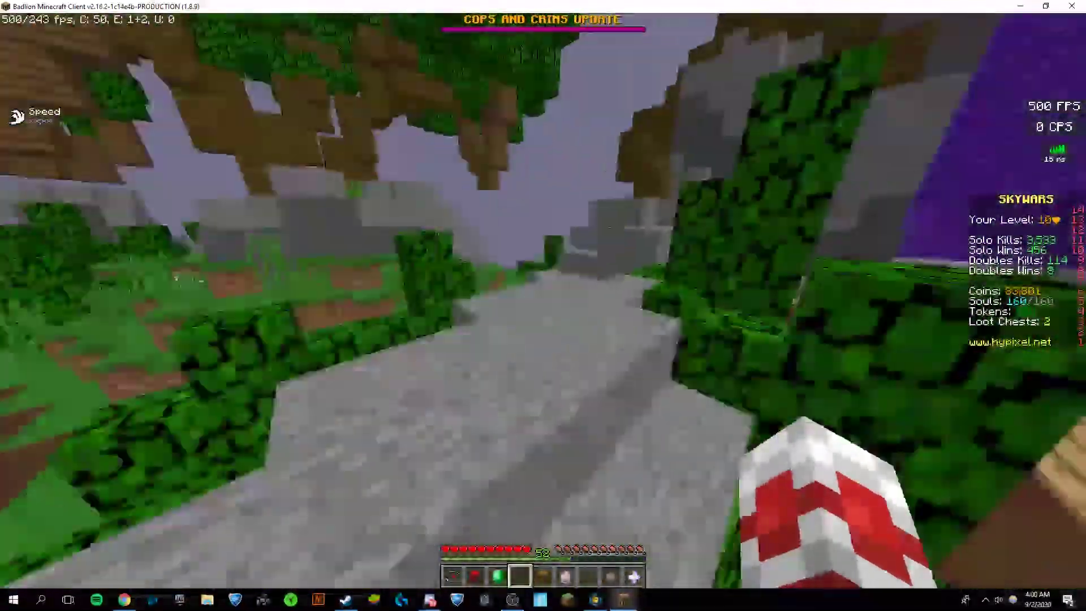